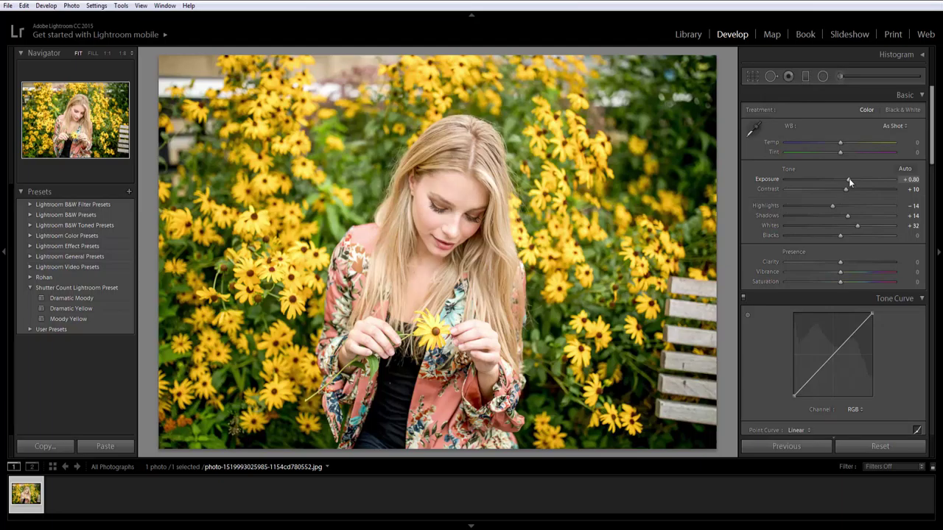
- Set Exposure +0.66, Contrast +19, Highlights -26 and Shadows -1 in the Basic panel
{"action": "left_click", "coordinate": [908, 179]}
{"action": "type", "text": "0.66"}
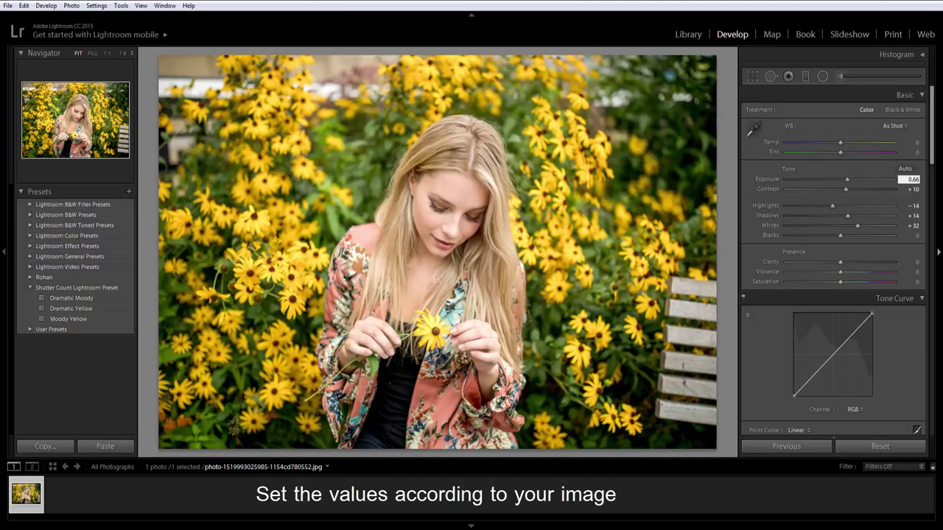
{"action": "key", "text": "Tab"}
{"action": "type", "text": "15"}
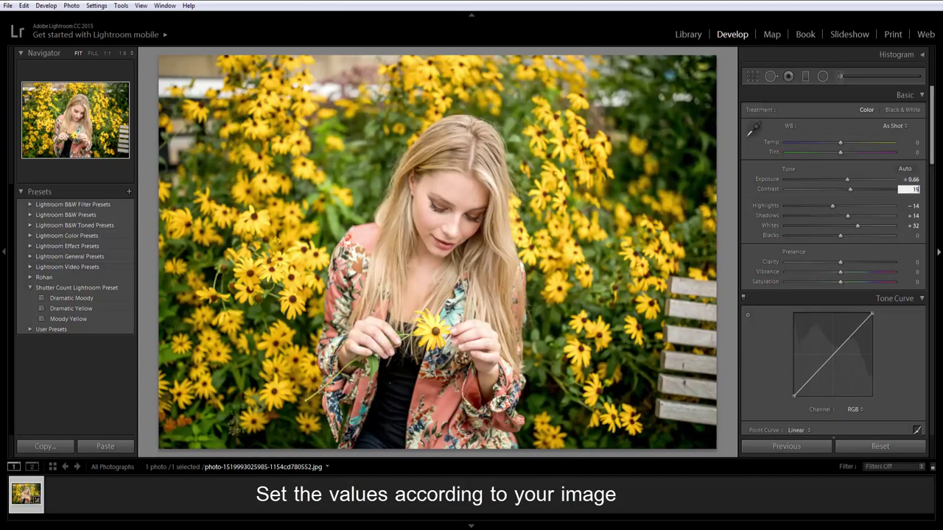
{"action": "key", "text": "Tab"}
{"action": "type", "text": "-26"}
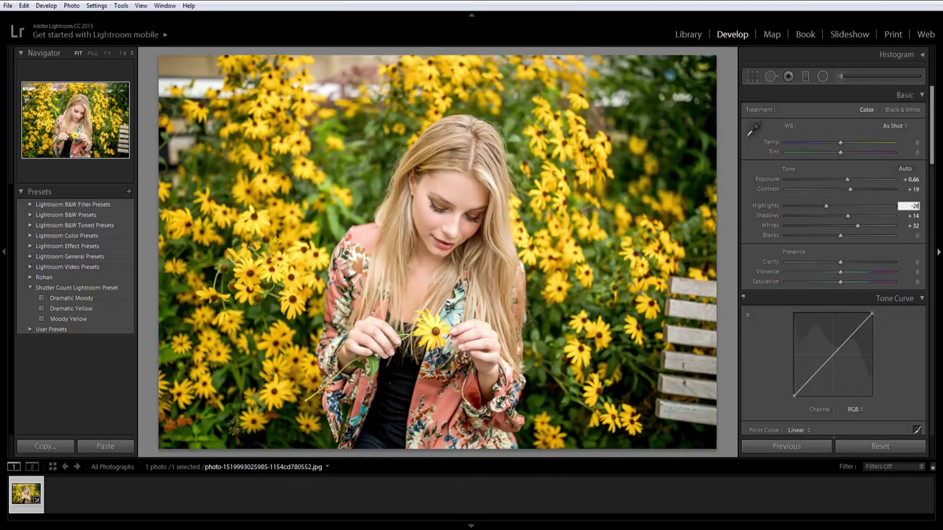
{"action": "key", "text": "Tab"}
{"action": "type", "text": "-1"}
{"action": "key", "text": "Tab"}
- Set Whites +24, Blacks -17, Vibrance +14 and Saturation -14
{"action": "type", "text": "24"}
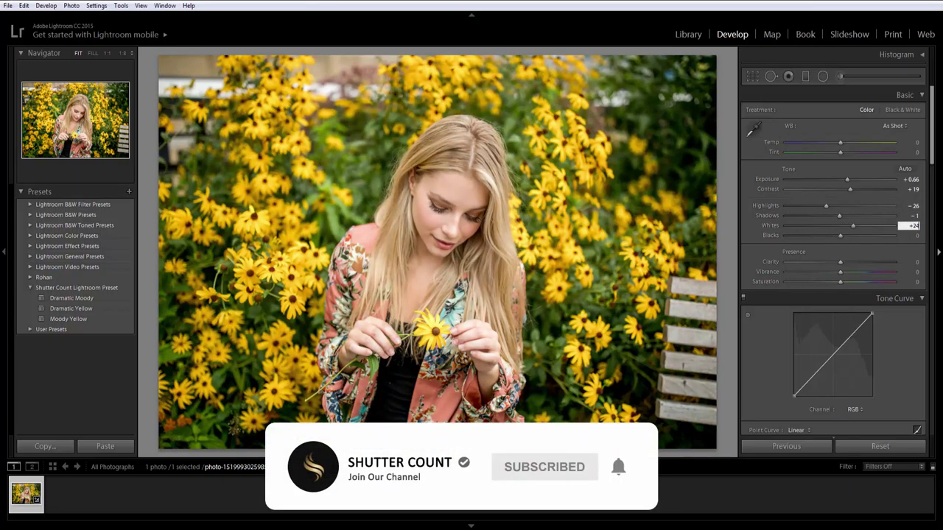
{"action": "key", "text": "Tab"}
{"action": "type", "text": "-17"}
{"action": "key", "text": "Tab"}
{"action": "key", "text": "Tab"}
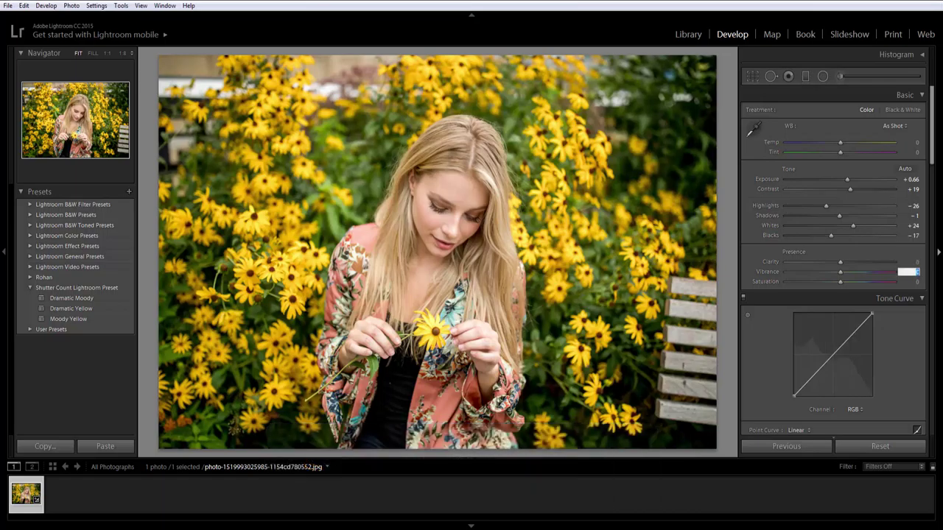
{"action": "type", "text": "14"}
{"action": "key", "text": "Tab"}
{"action": "type", "text": "-14"}
- Shift the Yellow hue to -58 and the Green/Aqua/Blue hues to +100 in HSL
{"action": "scroll", "coordinate": [933, 273], "scroll_direction": "down", "scroll_amount": 3}
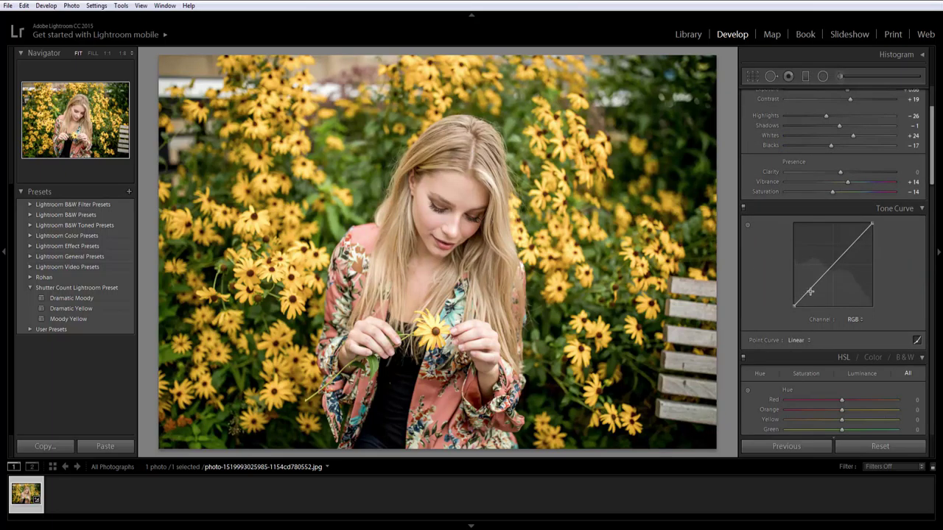
{"action": "scroll", "coordinate": [870, 291], "scroll_direction": "down", "scroll_amount": 5}
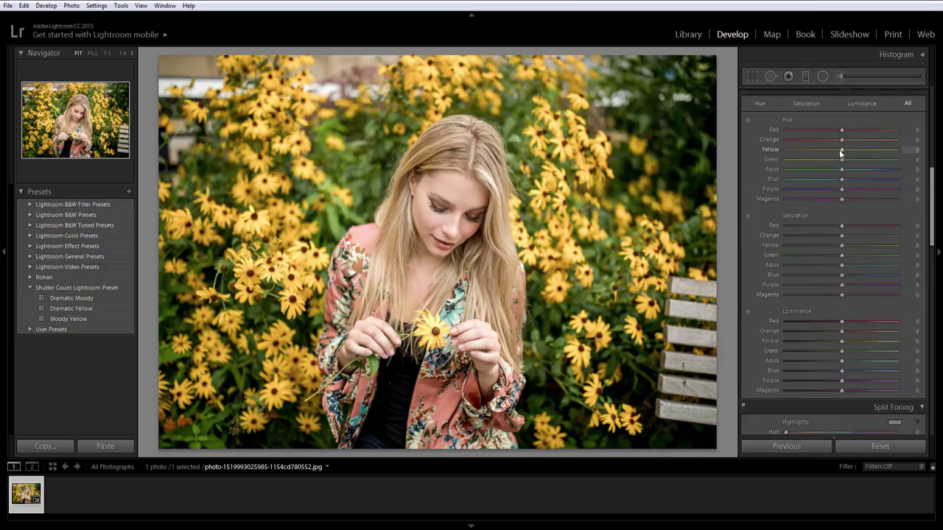
{"action": "left_click_drag", "start_coordinate": [842, 150], "coordinate": [810, 150]}
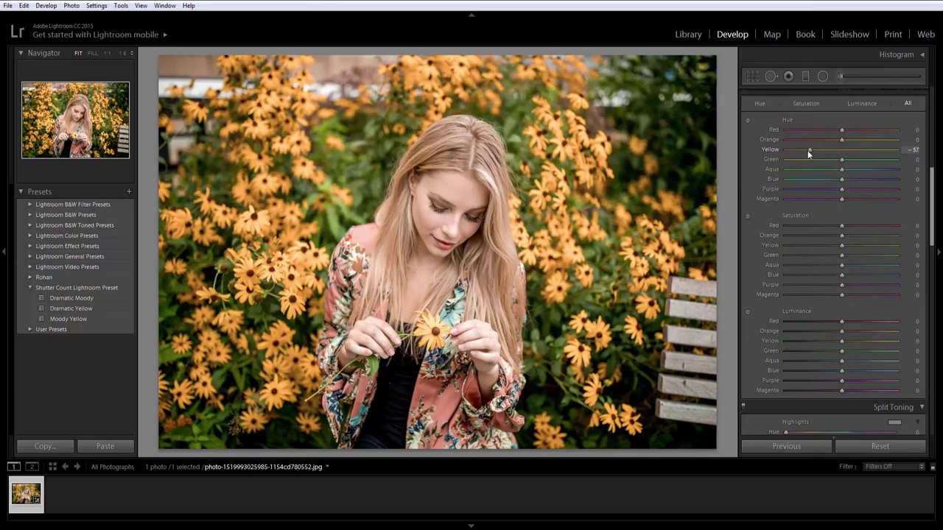
{"action": "left_click_drag", "start_coordinate": [807, 149], "coordinate": [905, 159]}
{"action": "mouse_move", "coordinate": [843, 169]}
{"action": "left_mouse_down"}
{"action": "mouse_move", "coordinate": [911, 169]}
{"action": "mouse_move", "coordinate": [910, 179]}
{"action": "left_mouse_up"}
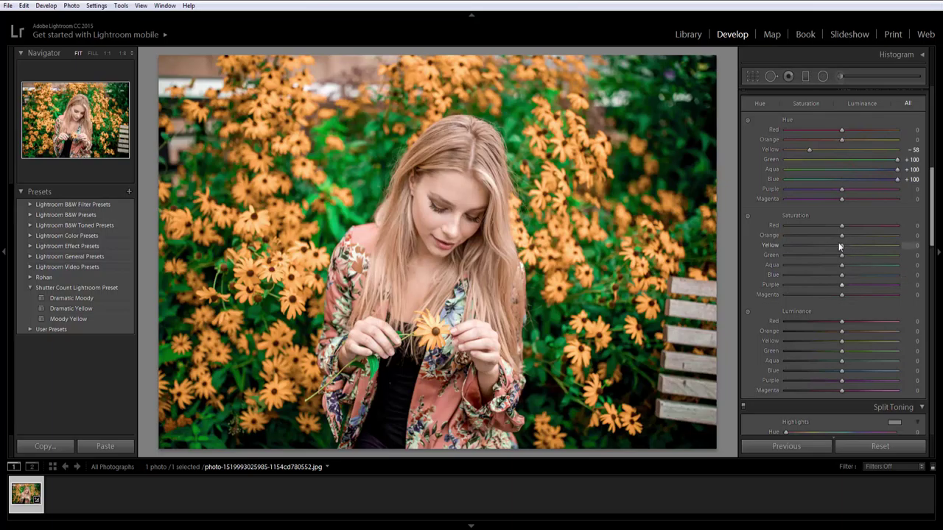
- Set Yellow saturation +22, lower green and blue saturation, and set luminance Orange -11, Yellow +30, Green -31
{"action": "left_click_drag", "start_coordinate": [842, 244], "coordinate": [845, 246]}
{"action": "left_click_drag", "start_coordinate": [842, 255], "coordinate": [808, 266]}
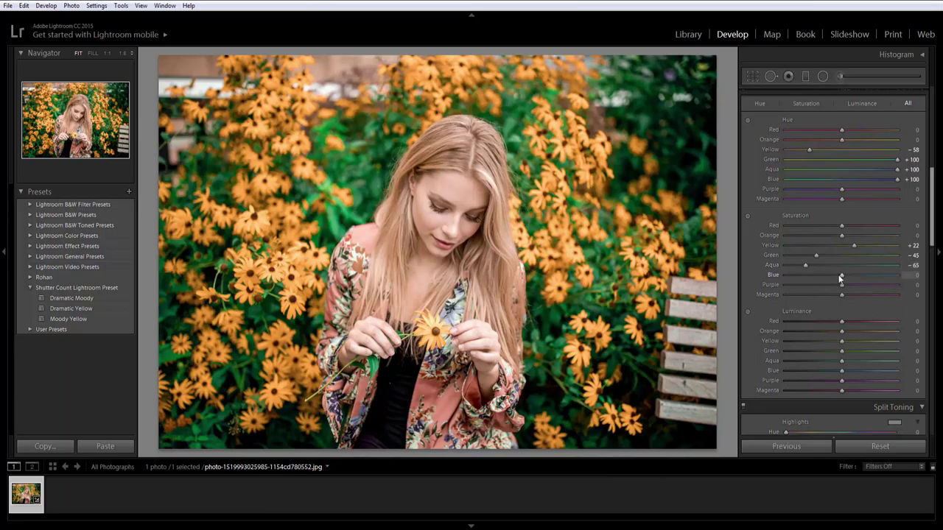
{"action": "left_click_drag", "start_coordinate": [839, 276], "coordinate": [805, 273]}
{"action": "left_click_drag", "start_coordinate": [831, 332], "coordinate": [834, 331]}
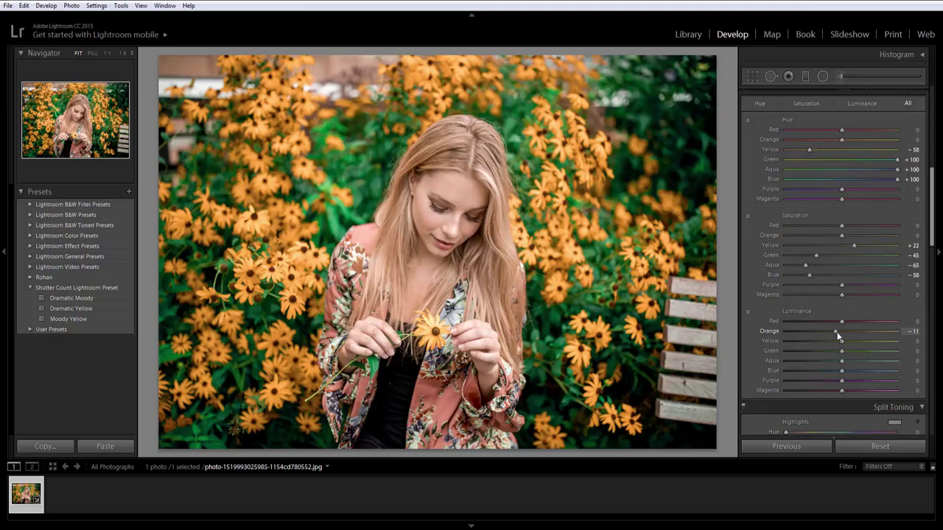
{"action": "left_click", "coordinate": [843, 340]}
{"action": "mouse_move", "coordinate": [847, 336]}
{"action": "left_mouse_down"}
{"action": "mouse_move", "coordinate": [859, 340]}
{"action": "mouse_move", "coordinate": [826, 348]}
{"action": "left_mouse_up"}
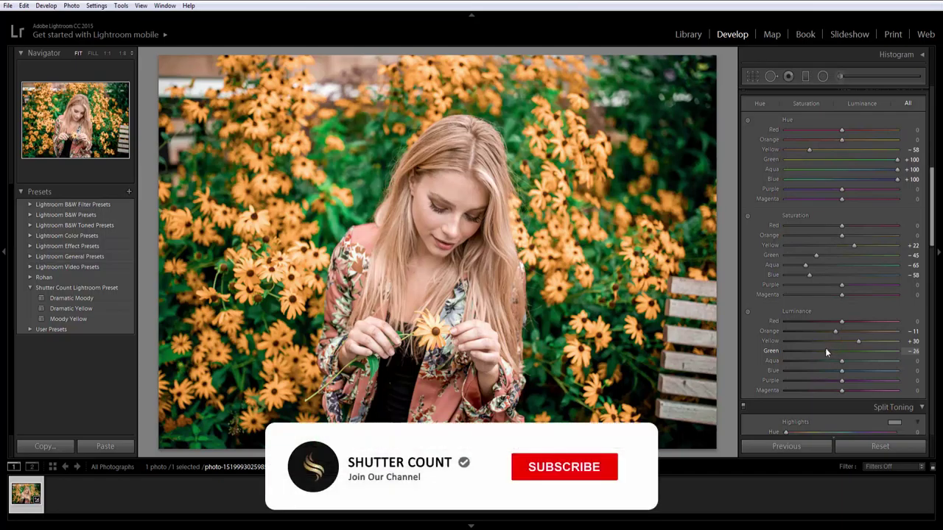
{"action": "left_click_drag", "start_coordinate": [824, 352], "coordinate": [823, 352]}
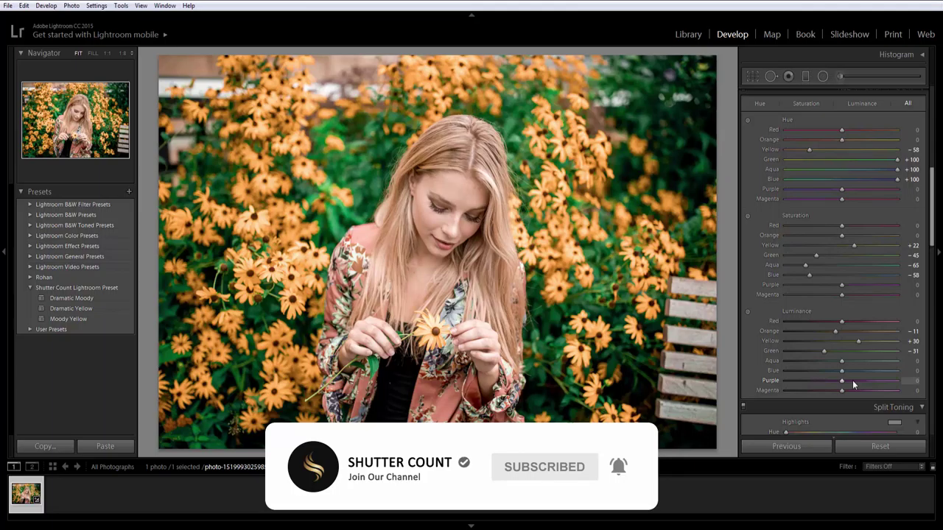
- Add split toning with highlights hue 42, saturation 5 and shadows hue 233, saturation 10
{"action": "scroll", "coordinate": [852, 380], "scroll_direction": "down", "scroll_amount": 5}
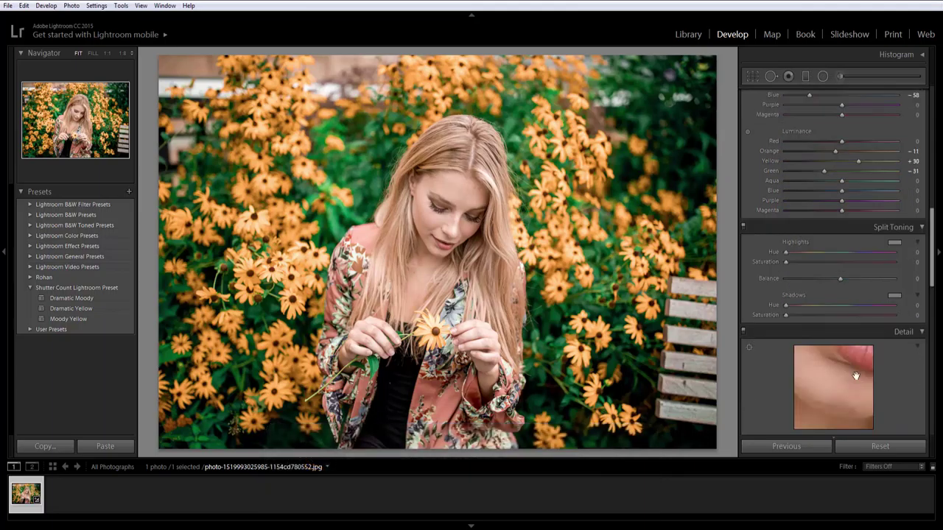
{"action": "left_click", "coordinate": [916, 255]}
{"action": "type", "text": "42"}
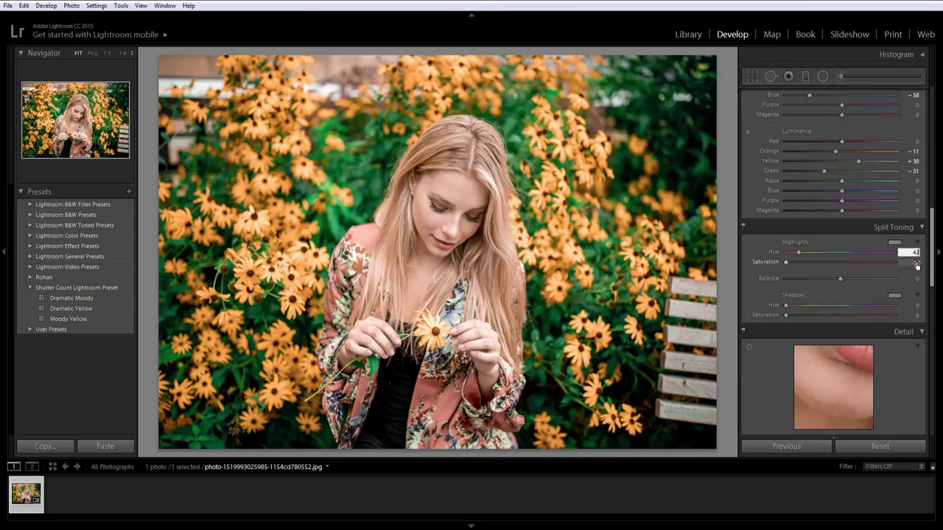
{"action": "left_click", "coordinate": [916, 262]}
{"action": "type", "text": "5"}
{"action": "left_click", "coordinate": [916, 305]}
{"action": "type", "text": "233"}
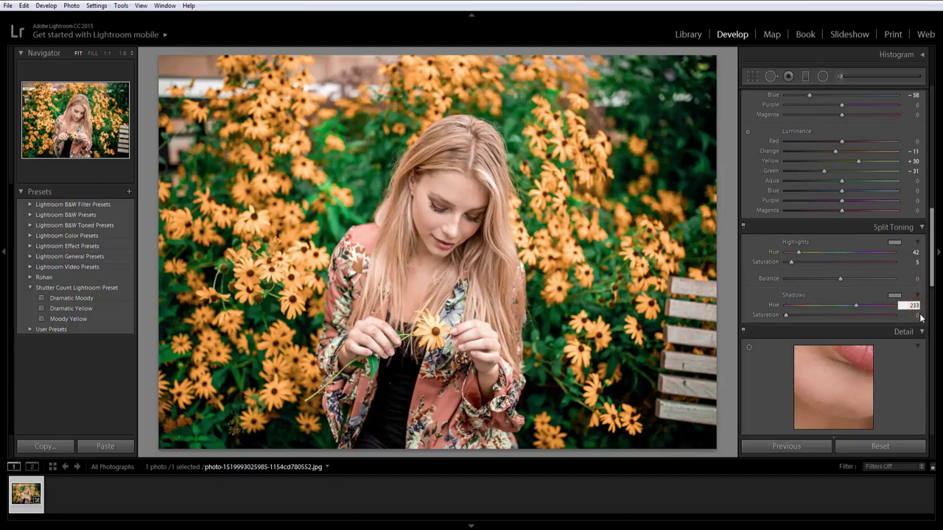
{"action": "left_click", "coordinate": [916, 315]}
{"action": "type", "text": "10"}
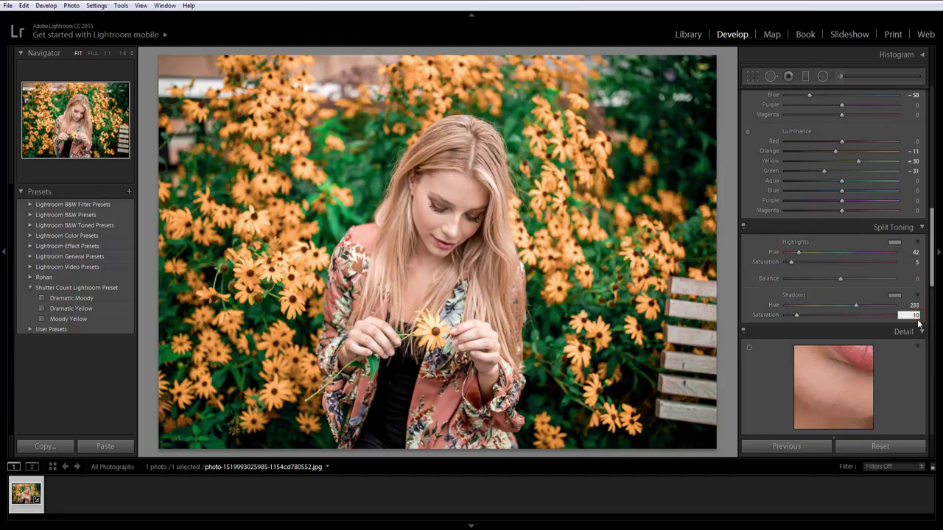
- Set Sharpening Amount 30, Luminance noise reduction 3 and Color noise reduction 18
{"action": "scroll", "coordinate": [919, 324], "scroll_direction": "down", "scroll_amount": 3}
{"action": "left_click_drag", "start_coordinate": [787, 365], "coordinate": [794, 364]}
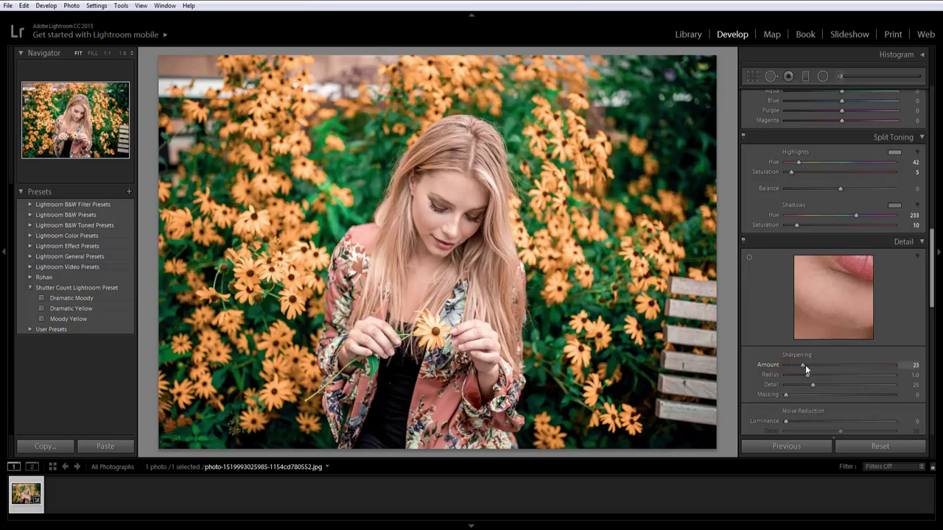
{"action": "left_click_drag", "start_coordinate": [811, 365], "coordinate": [810, 365]}
{"action": "left_click_drag", "start_coordinate": [810, 365], "coordinate": [808, 365]}
{"action": "scroll", "coordinate": [802, 413], "scroll_direction": "down", "scroll_amount": 3}
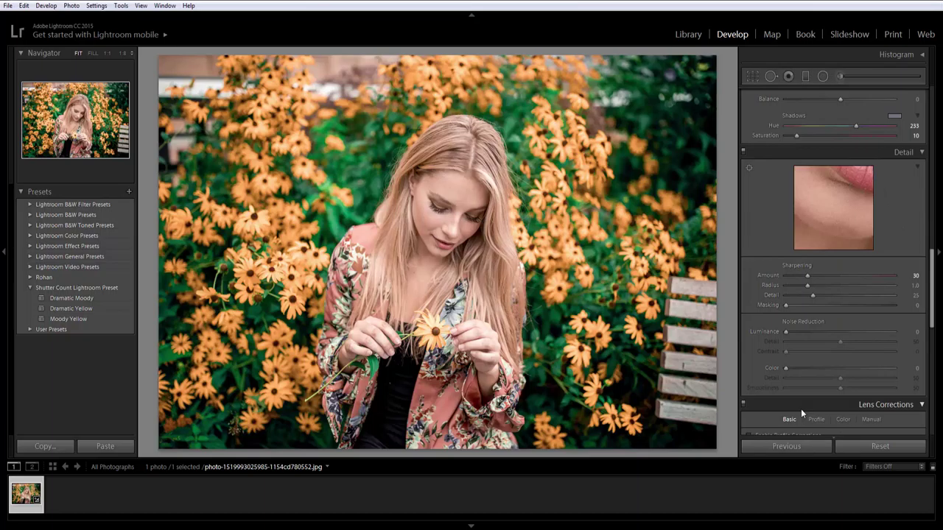
{"action": "left_click_drag", "start_coordinate": [787, 368], "coordinate": [805, 371]}
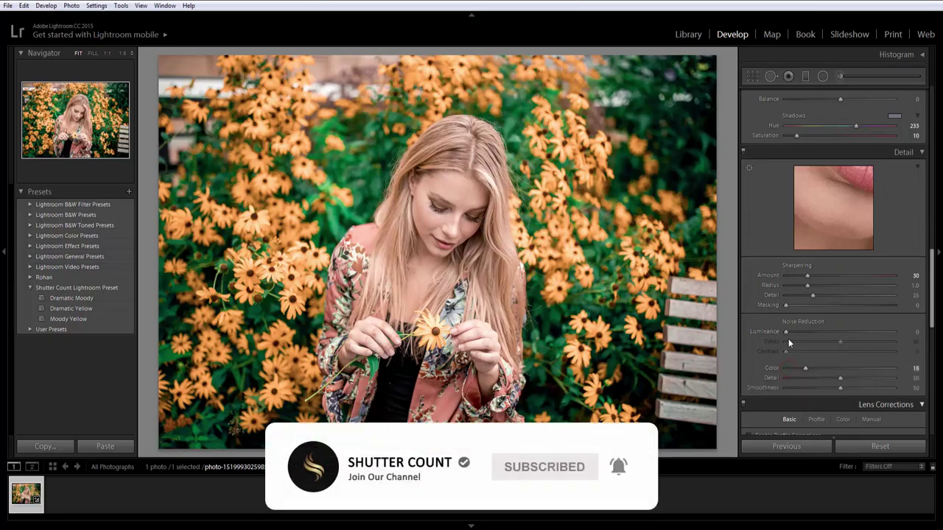
{"action": "left_click_drag", "start_coordinate": [785, 333], "coordinate": [789, 333]}
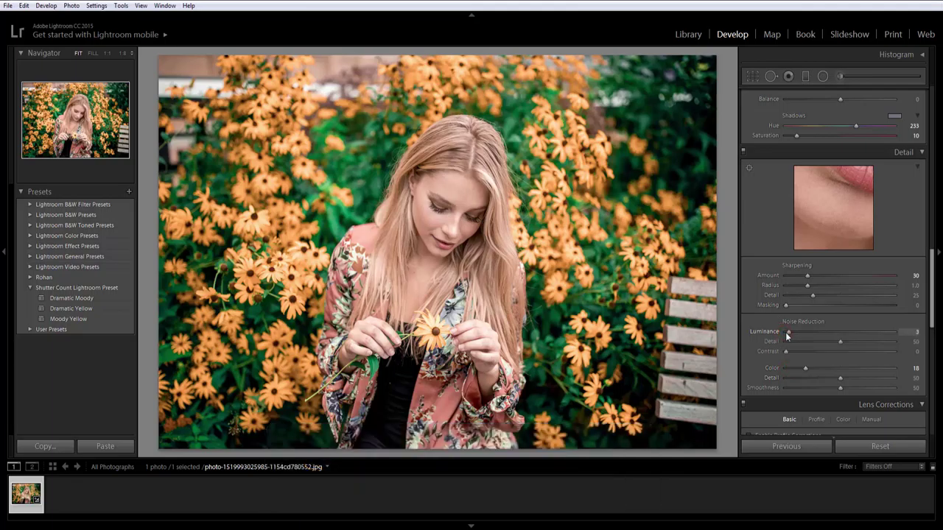
- Enable lens profile corrections and remove chromatic aberration
{"action": "scroll", "coordinate": [797, 381], "scroll_direction": "down", "scroll_amount": 3}
{"action": "left_click", "coordinate": [748, 254]}
{"action": "left_click", "coordinate": [749, 275]}
{"action": "scroll", "coordinate": [787, 370], "scroll_direction": "down", "scroll_amount": 5}
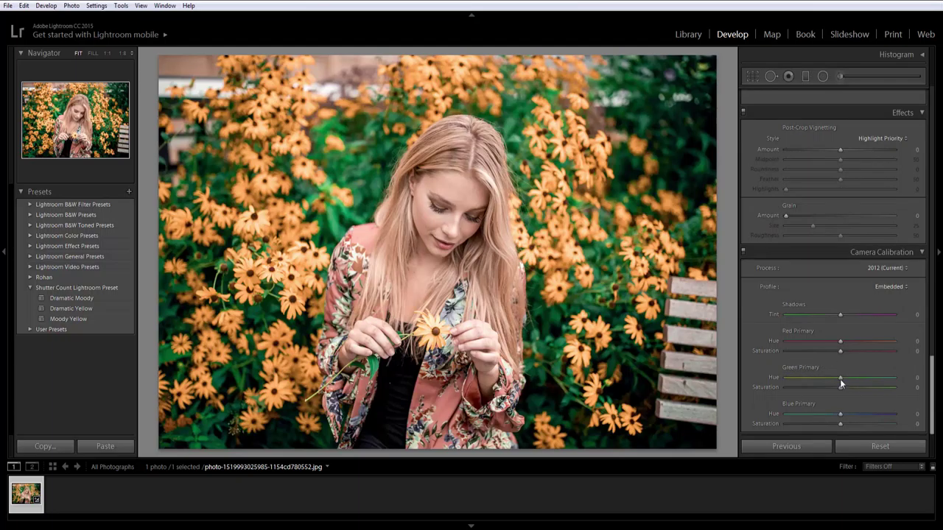
- Set Camera Calibration Green Primary hue +10, saturation +3, and Blue Primary saturation -25
{"action": "left_click_drag", "start_coordinate": [840, 379], "coordinate": [841, 389]}
{"action": "left_click_drag", "start_coordinate": [839, 423], "coordinate": [834, 425]}
{"action": "left_click_drag", "start_coordinate": [825, 423], "coordinate": [827, 412]}
{"action": "scroll", "coordinate": [854, 363], "scroll_direction": "up", "scroll_amount": 5}
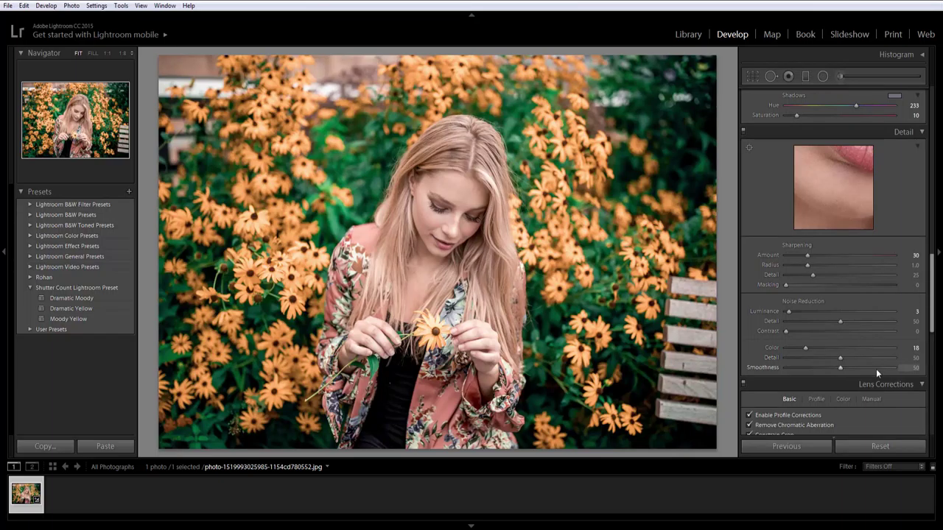
{"action": "scroll", "coordinate": [875, 368], "scroll_direction": "up", "scroll_amount": 2}
{"action": "scroll", "coordinate": [876, 368], "scroll_direction": "up", "scroll_amount": 3}
{"action": "scroll", "coordinate": [876, 373], "scroll_direction": "up", "scroll_amount": 3}
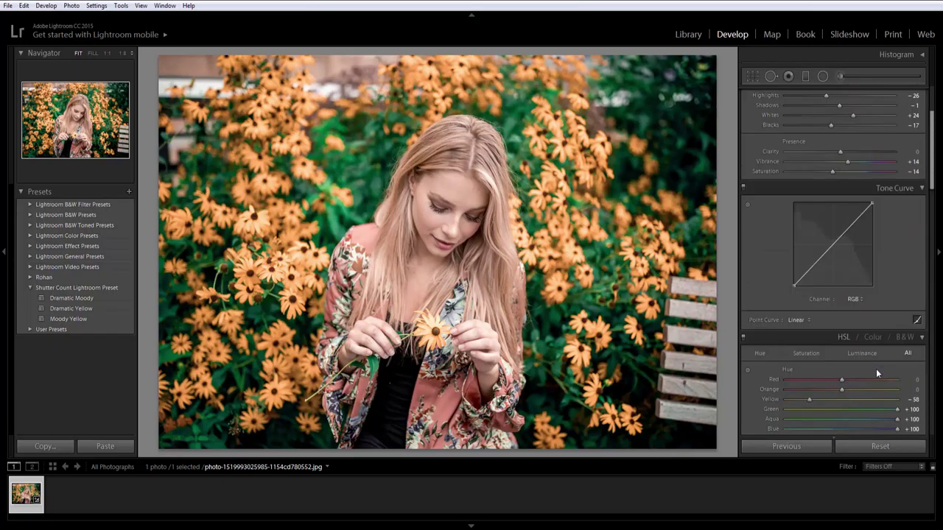
- Add two points to the RGB tone curve and bend it into a gentle S-curve
{"action": "scroll", "coordinate": [876, 368], "scroll_direction": "up", "scroll_amount": 2}
{"action": "left_click", "coordinate": [813, 355]}
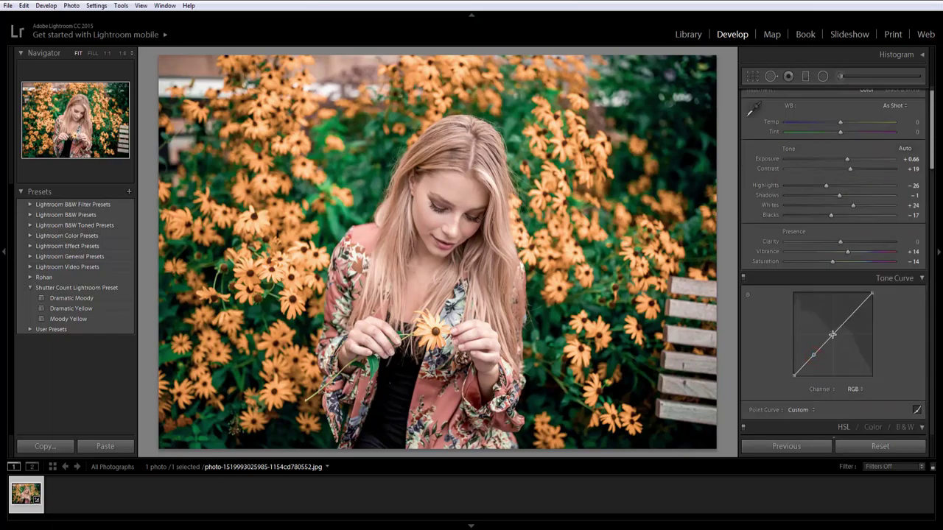
{"action": "left_click", "coordinate": [853, 313]}
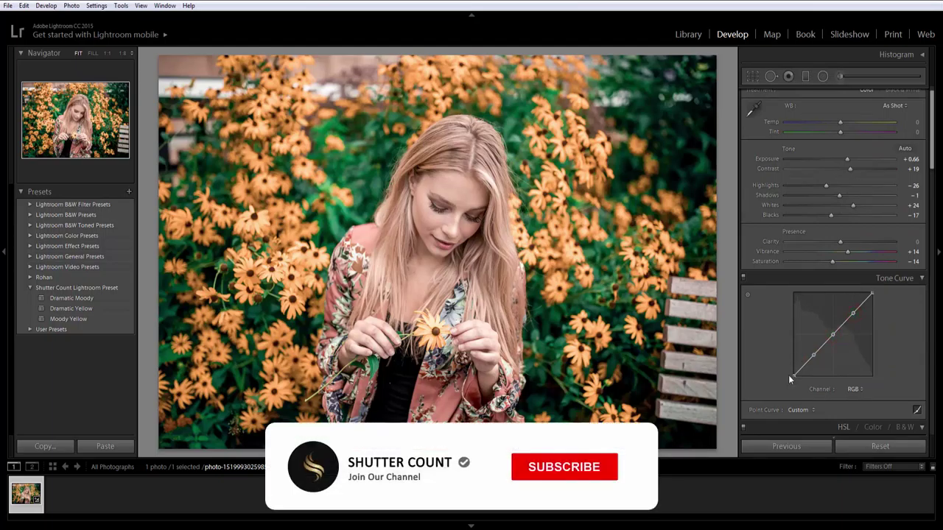
{"action": "left_click_drag", "start_coordinate": [814, 354], "coordinate": [814, 358]}
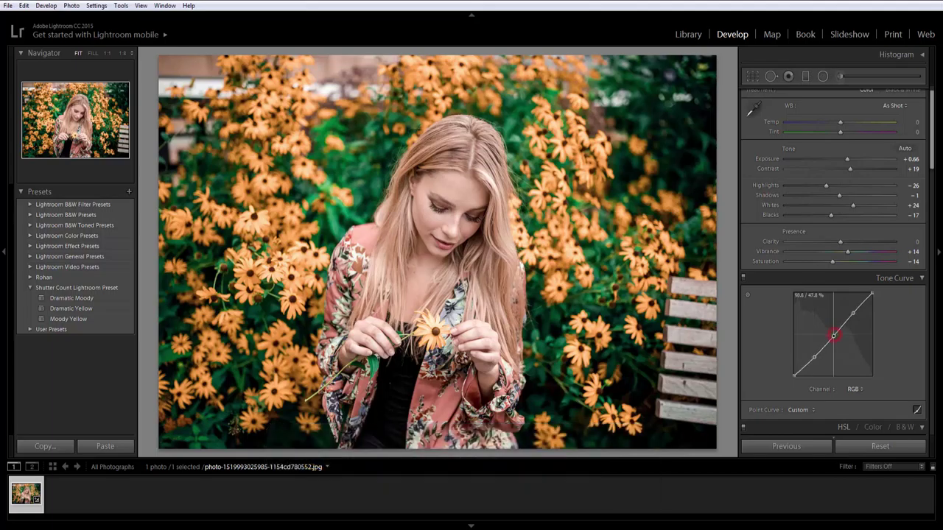
{"action": "left_click_drag", "start_coordinate": [852, 313], "coordinate": [852, 310]}
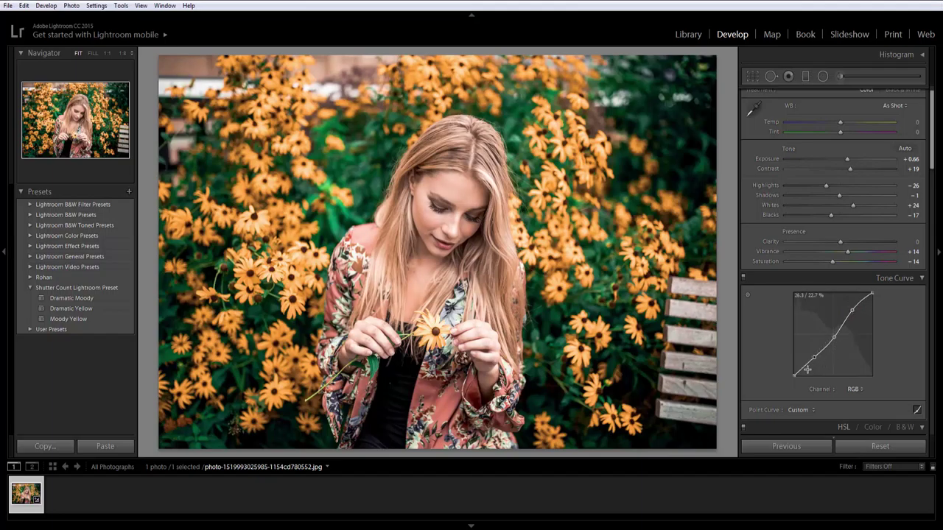
{"action": "left_click_drag", "start_coordinate": [872, 293], "coordinate": [872, 294]}
- Lift the curve's black point to fade the shadows and refine the S-curve points
{"action": "left_click_drag", "start_coordinate": [794, 375], "coordinate": [794, 365]}
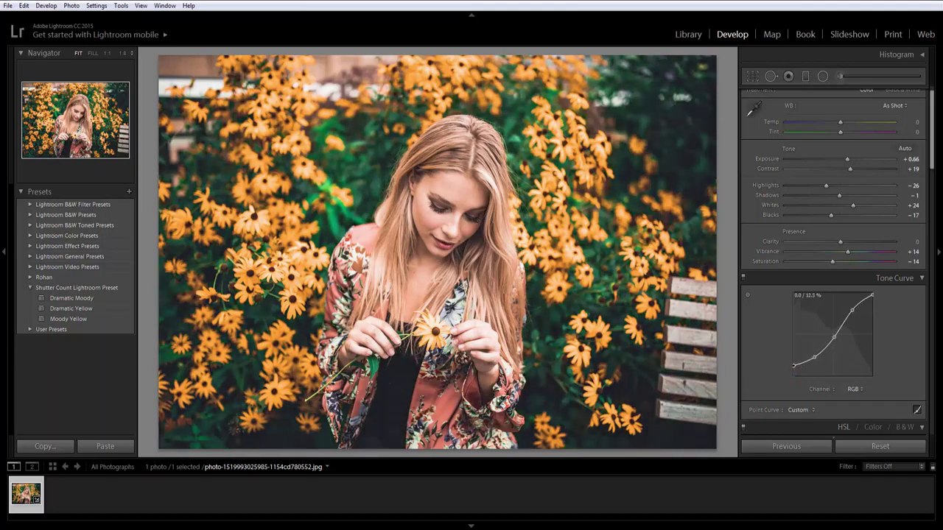
{"action": "left_click_drag", "start_coordinate": [794, 365], "coordinate": [794, 363]}
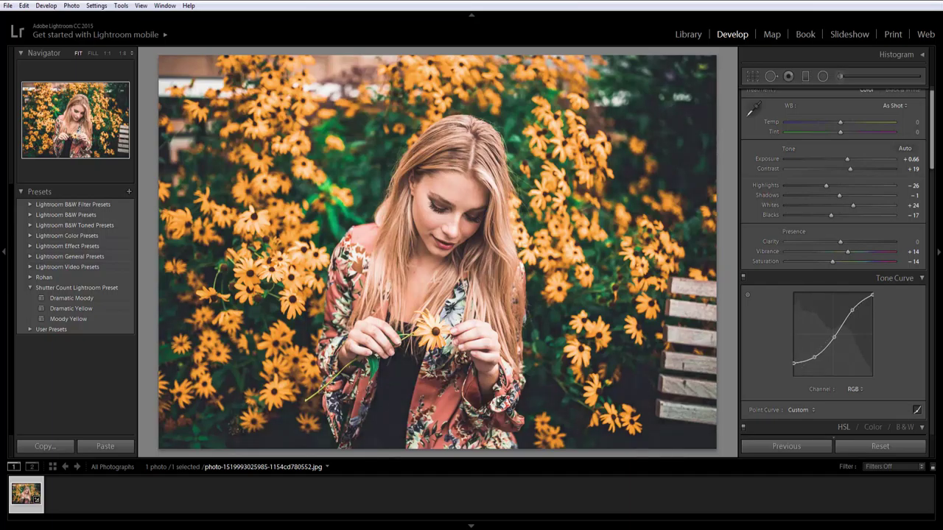
{"action": "left_click_drag", "start_coordinate": [816, 356], "coordinate": [815, 358]}
{"action": "left_click_drag", "start_coordinate": [816, 357], "coordinate": [815, 356]}
{"action": "left_click_drag", "start_coordinate": [832, 338], "coordinate": [832, 339]}
{"action": "left_click_drag", "start_coordinate": [852, 308], "coordinate": [872, 297]}
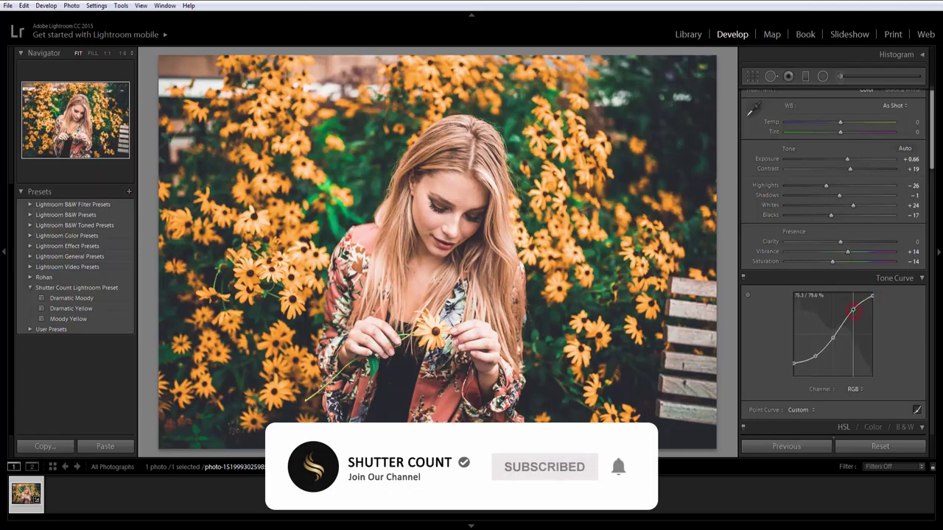
{"action": "scroll", "coordinate": [882, 388], "scroll_direction": "up", "scroll_amount": 1}
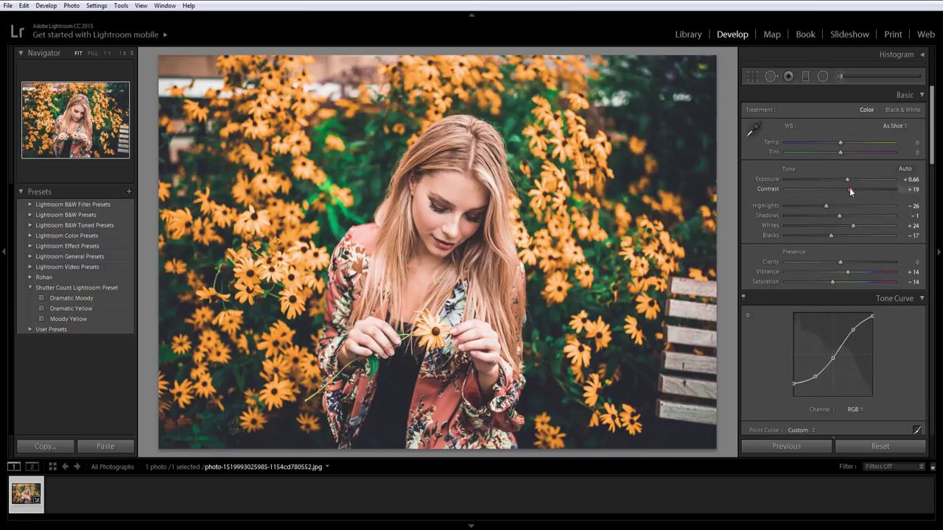
- Try a higher Contrast, then return it to +19
{"action": "left_click_drag", "start_coordinate": [849, 188], "coordinate": [858, 189]}
{"action": "left_click", "coordinate": [912, 189]}
{"action": "type", "text": "0"}
{"action": "key", "text": "Return"}
- Send the photo to Photoshop CC 2019 via Edit In
{"action": "right_click", "coordinate": [487, 208]}
{"action": "mouse_move", "coordinate": [511, 285]}
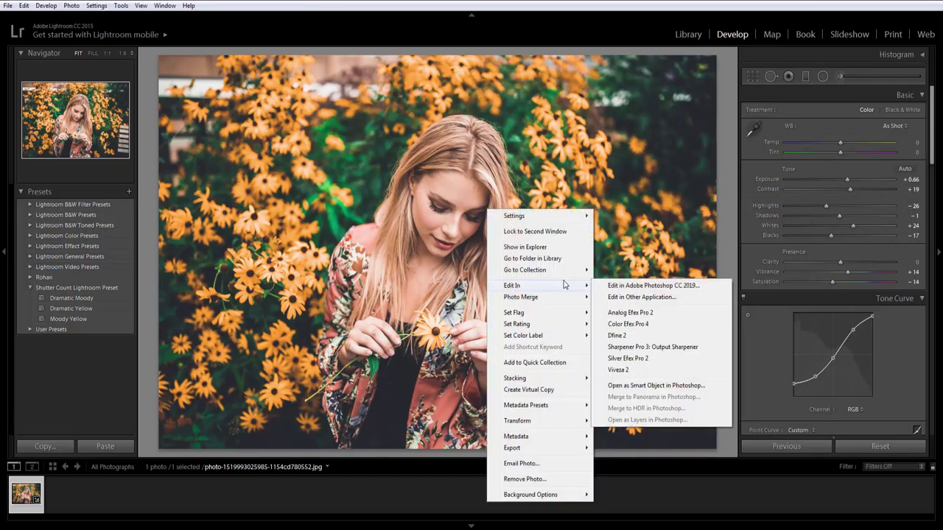
{"action": "left_click", "coordinate": [617, 287]}
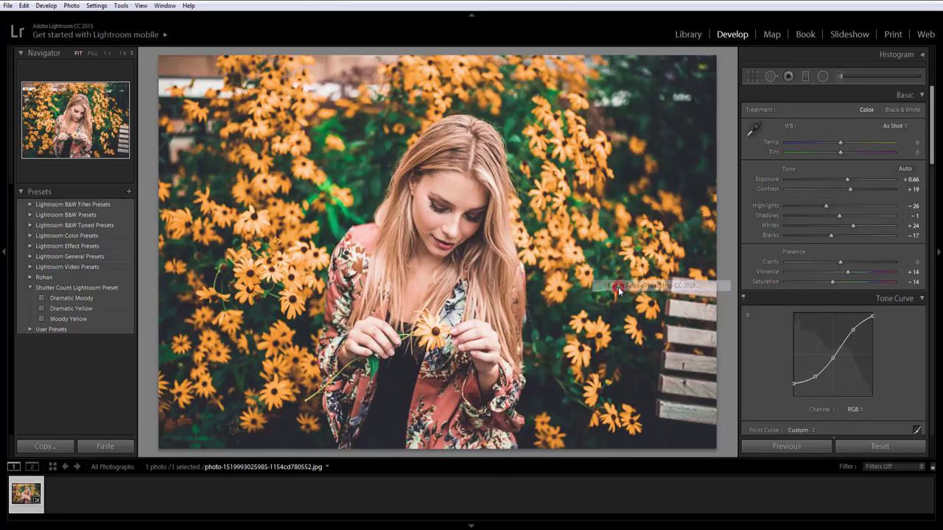
{"action": "left_click", "coordinate": [501, 324]}
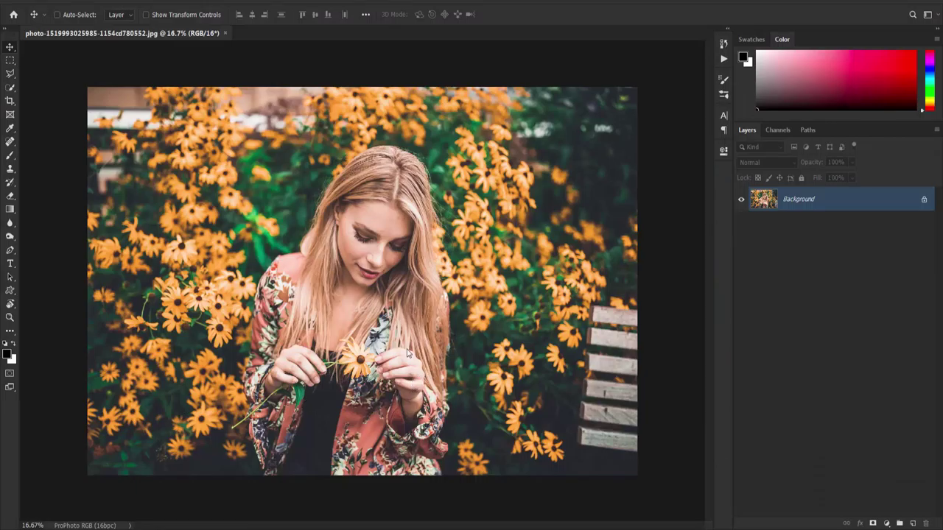
- Heal the blemishes on the forehead, cheeks and chest with the Spot Healing Brush
{"action": "key", "text": "ctrl+plus"}
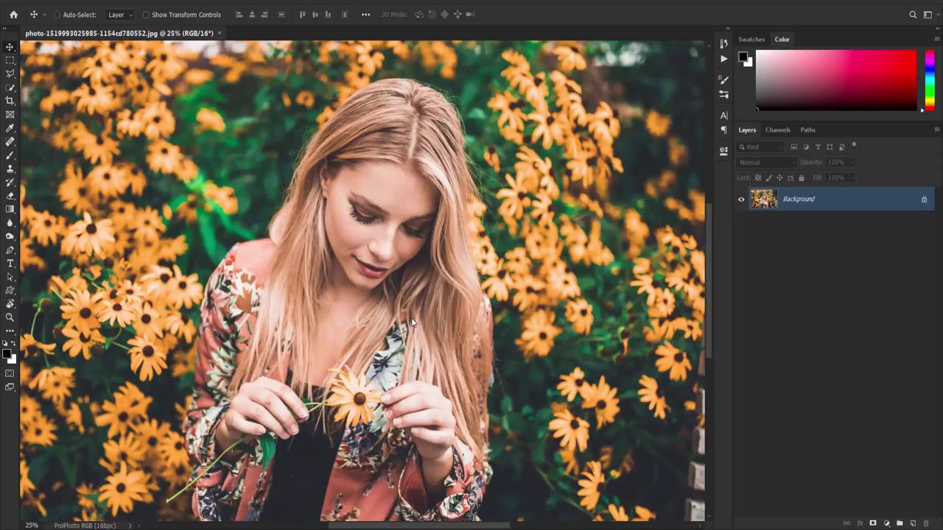
{"action": "key", "text": "j"}
{"action": "key", "text": "ctrl+plus"}
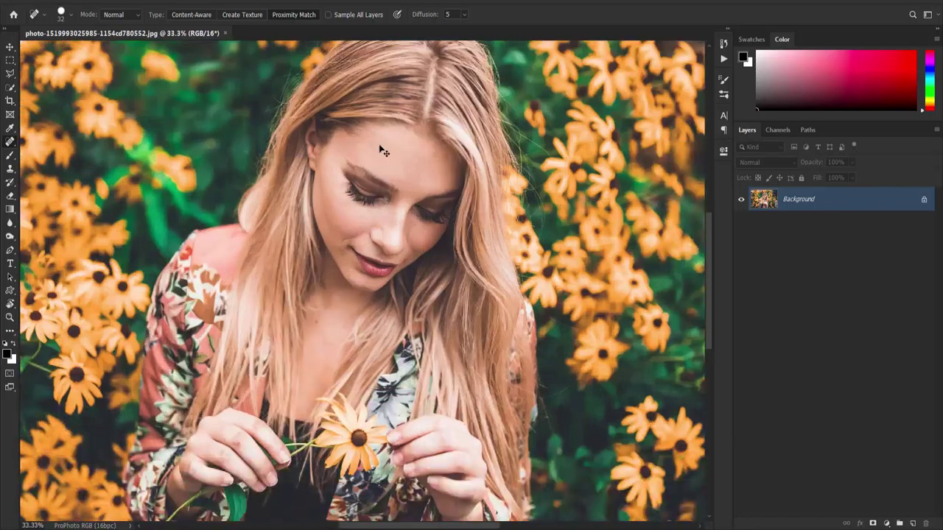
{"action": "key", "text": "ctrl+plus"}
{"action": "left_click", "coordinate": [422, 131]}
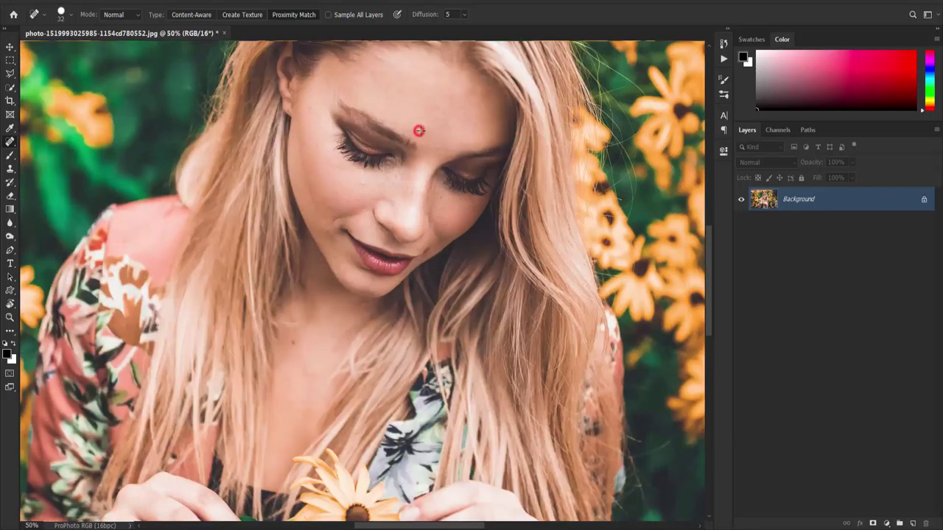
{"action": "left_click", "coordinate": [291, 342]}
{"action": "left_click", "coordinate": [440, 195]}
{"action": "left_click", "coordinate": [396, 180]}
{"action": "left_click", "coordinate": [360, 185]}
{"action": "left_click", "coordinate": [443, 109]}
{"action": "left_click", "coordinate": [437, 195]}
- Zoom out to review the photo, switch back to the Move tool, and zoom in again
{"action": "key", "text": "ctrl+minus"}
{"action": "key", "text": "ctrl+minus"}
{"action": "key", "text": "ctrl+minus"}
{"action": "key", "text": "ctrl+minus"}
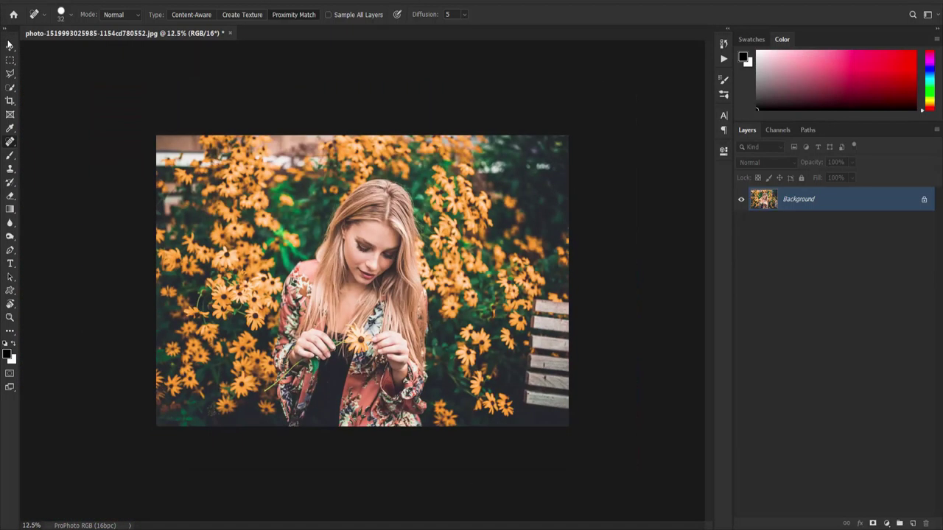
{"action": "left_click", "coordinate": [9, 47]}
{"action": "key", "text": "ctrl+plus"}
{"action": "key", "text": "ctrl+plus"}
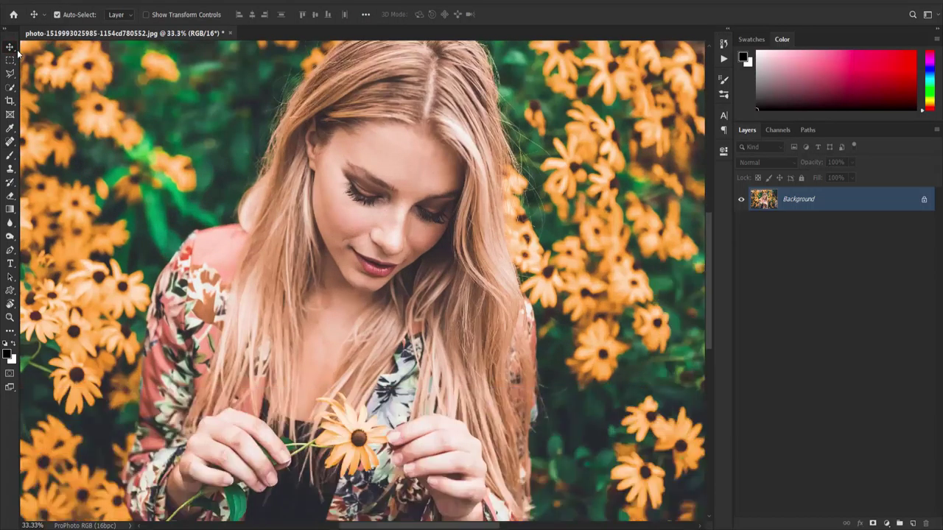
{"action": "key", "text": "ctrl+plus"}
- Duplicate the Background as Layer 1 and run Filter > Photo-Toolbox > Portraiture on it
{"action": "key", "text": "ctrl+j"}
{"action": "left_click", "coordinate": [155, 2]}
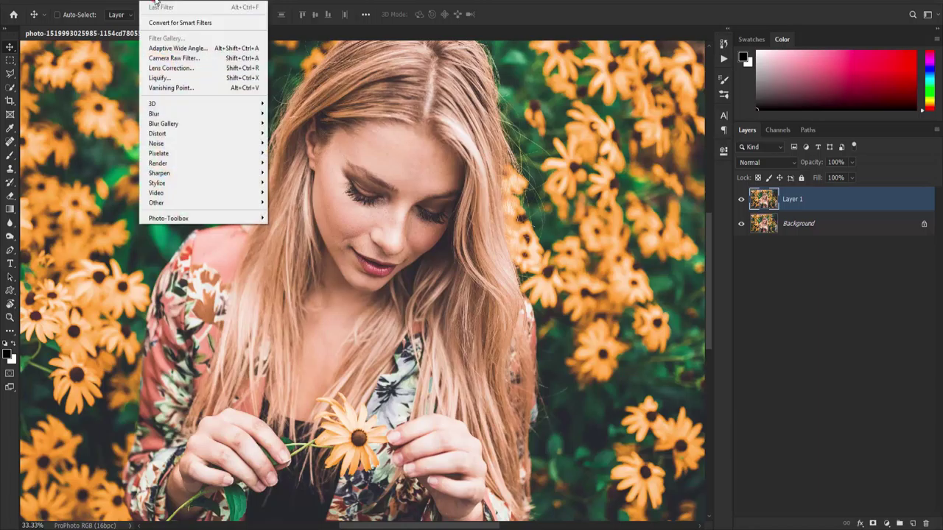
{"action": "left_click", "coordinate": [277, 220]}
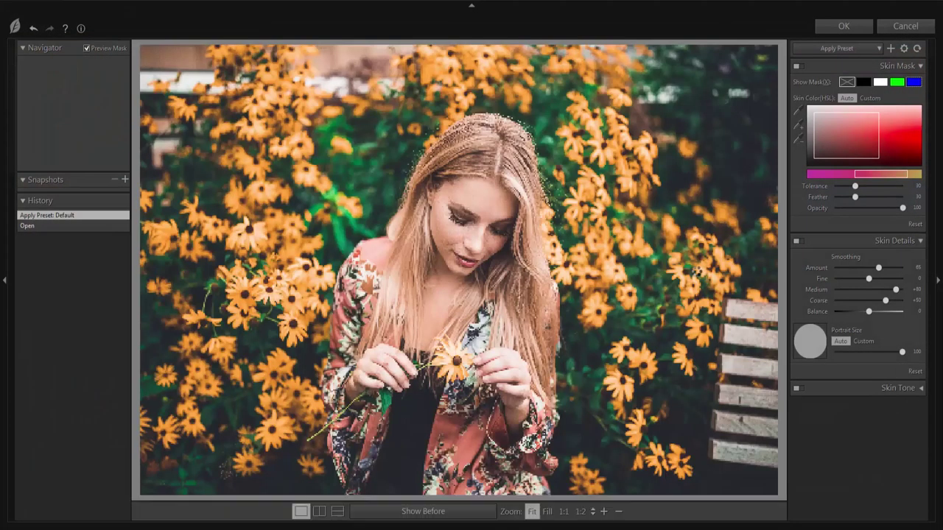
- Apply the Smoothing-Medium preset, preview at 1:1, and set a custom Portrait Size of 53
{"action": "left_click", "coordinate": [821, 49]}
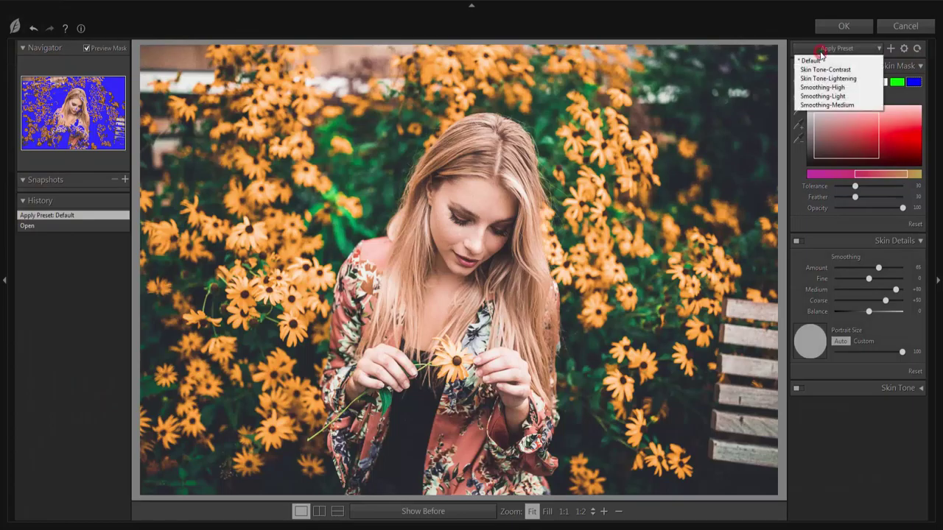
{"action": "left_click", "coordinate": [821, 109]}
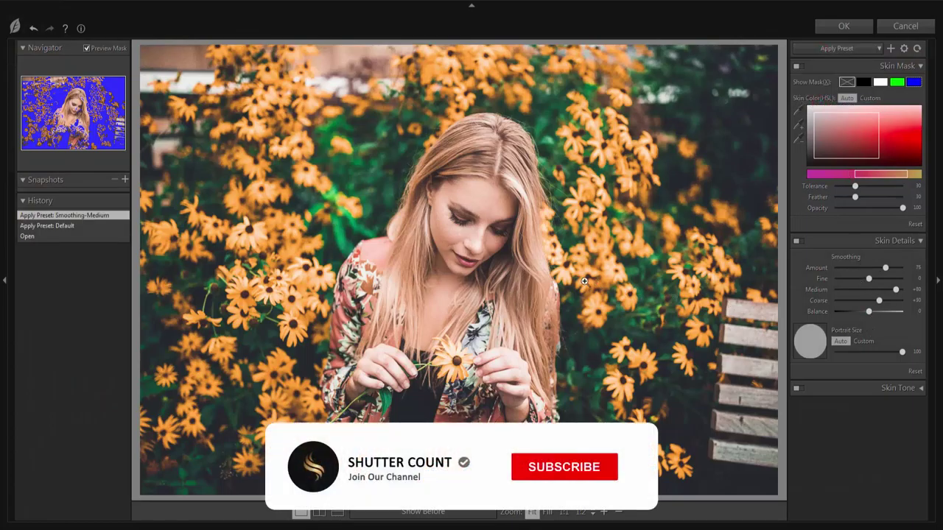
{"action": "left_click", "coordinate": [476, 236]}
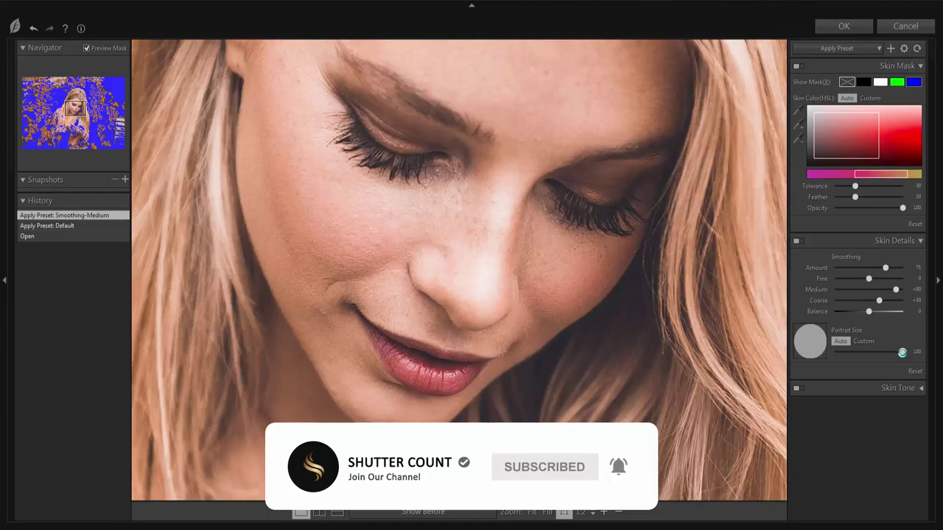
{"action": "left_click_drag", "start_coordinate": [902, 353], "coordinate": [867, 353]}
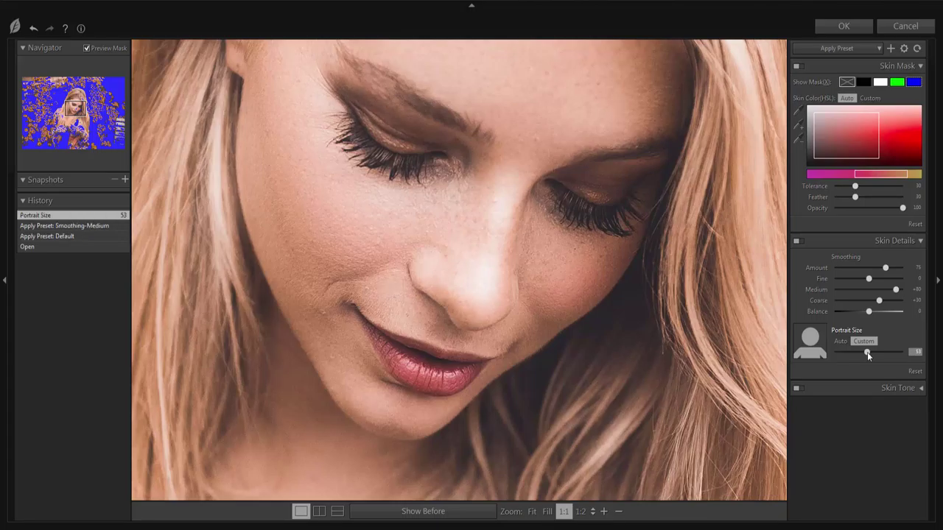
{"action": "left_click", "coordinate": [799, 127]}
- Expand the skin mask by sampling the nose, lips, cheek and other face skin
{"action": "left_click", "coordinate": [449, 268]}
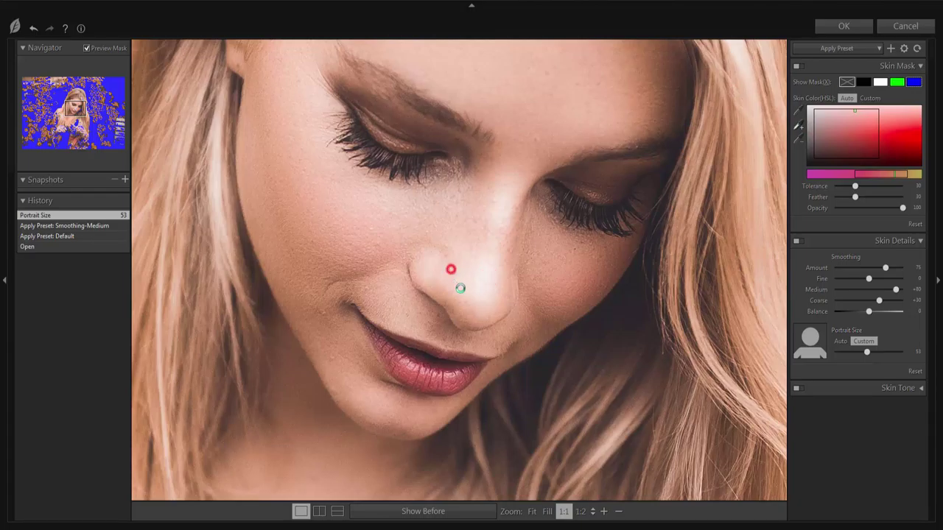
{"action": "left_click", "coordinate": [484, 308]}
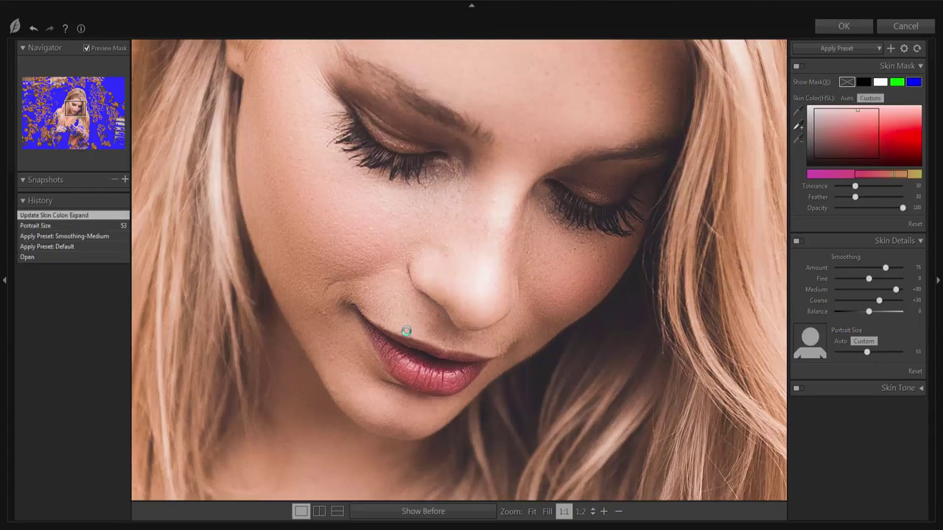
{"action": "left_click", "coordinate": [401, 317]}
{"action": "left_click", "coordinate": [329, 233]}
{"action": "left_click", "coordinate": [299, 423]}
{"action": "left_click", "coordinate": [322, 452]}
{"action": "left_click", "coordinate": [321, 452]}
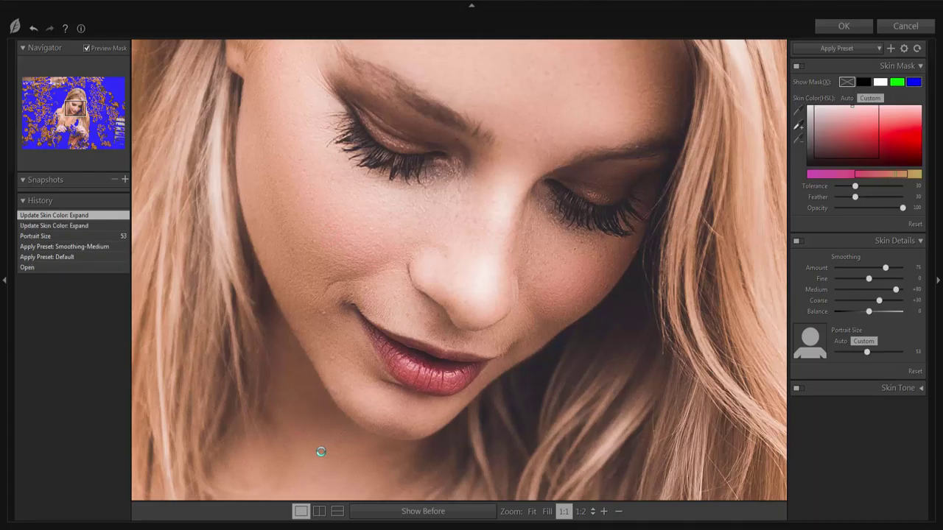
{"action": "left_click", "coordinate": [576, 277]}
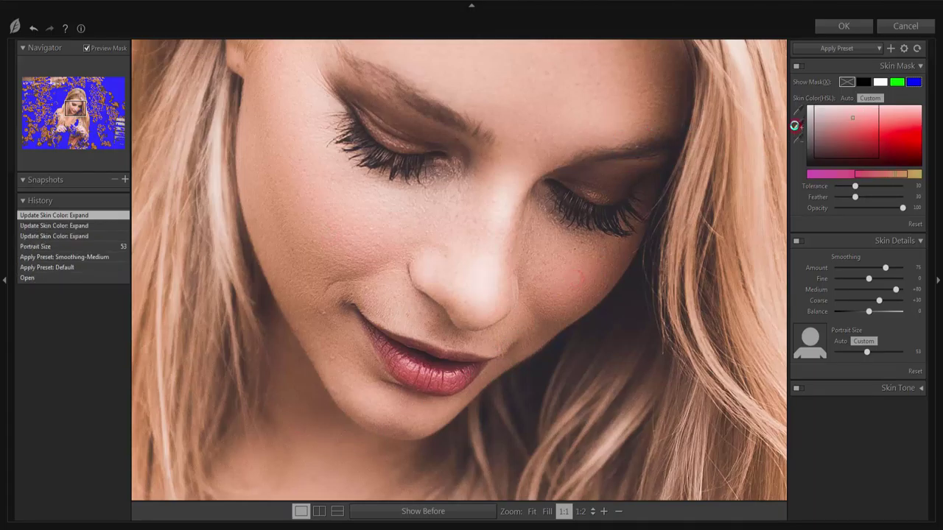
{"action": "left_click", "coordinate": [796, 126]}
- Set Feather to 30 and Portrait Size to 36, then apply the smoothing
{"action": "mouse_move", "coordinate": [866, 197]}
{"action": "left_mouse_down"}
{"action": "mouse_move", "coordinate": [845, 195]}
{"action": "mouse_move", "coordinate": [880, 201]}
{"action": "left_mouse_up"}
{"action": "left_click_drag", "start_coordinate": [864, 197], "coordinate": [854, 197]}
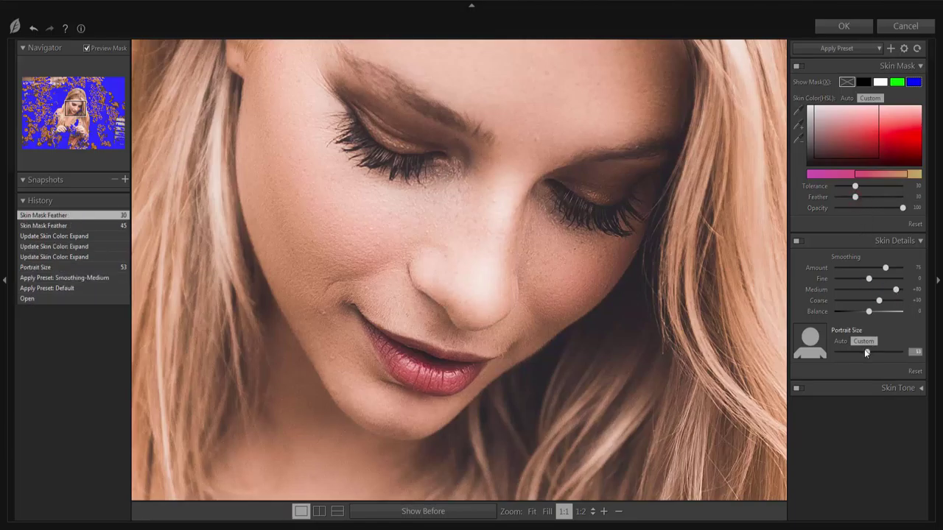
{"action": "left_click_drag", "start_coordinate": [866, 352], "coordinate": [853, 354]}
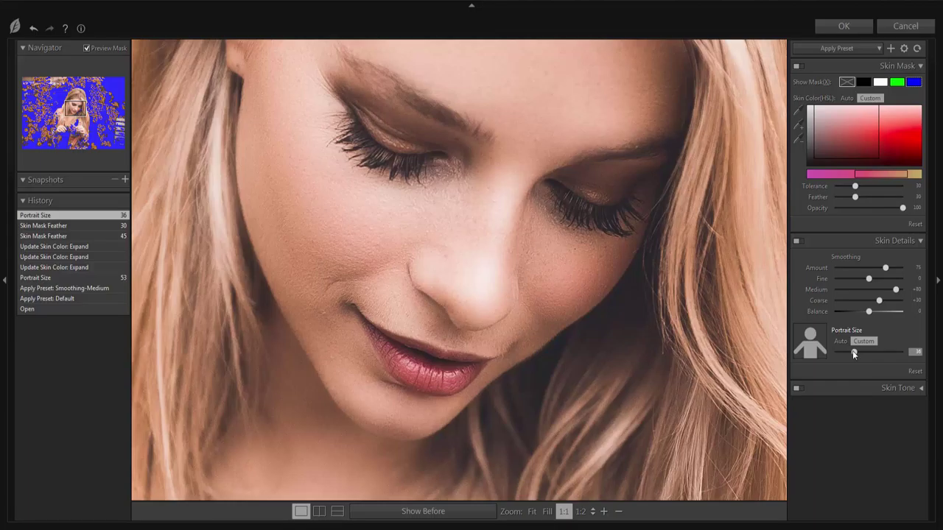
{"action": "left_click", "coordinate": [843, 27]}
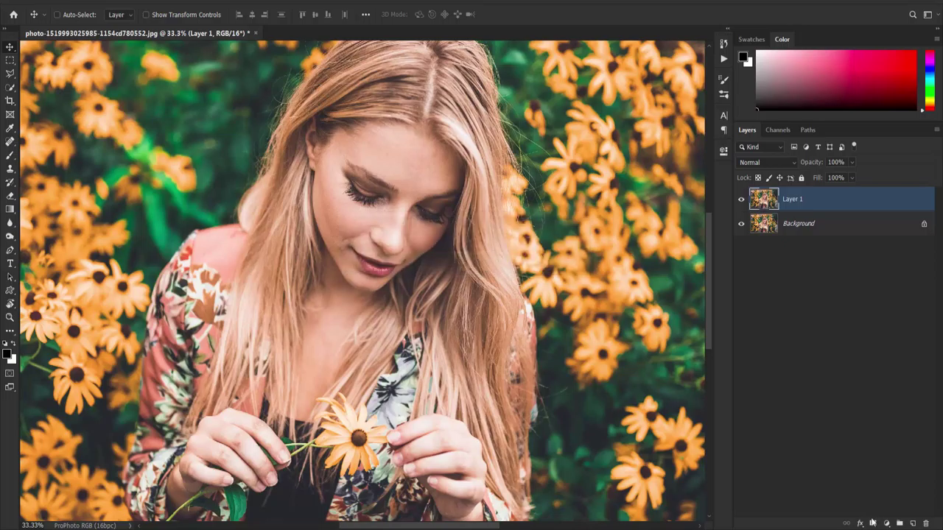
- Give Layer 1 an inverted black layer mask that hides the smoothing
{"action": "key", "text": "0"}
{"action": "key", "text": "0"}
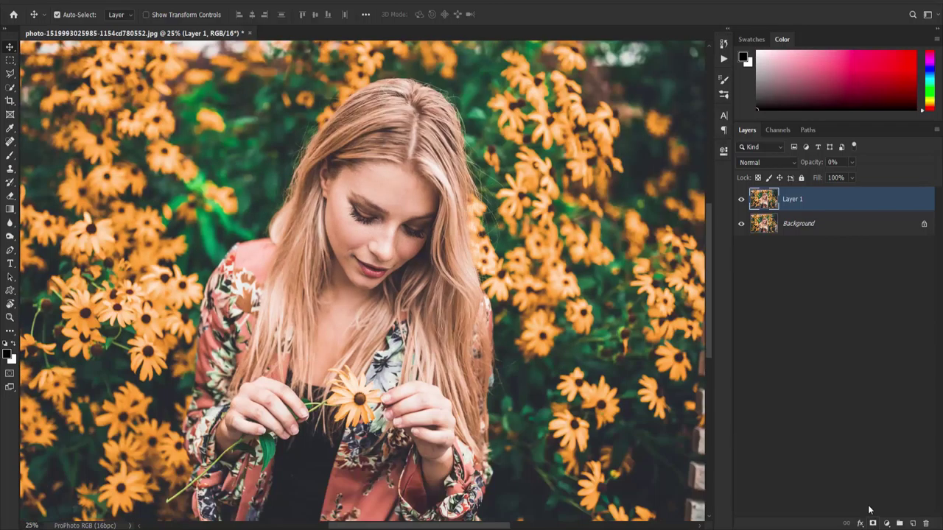
{"action": "key", "text": "ctrl+minus"}
{"action": "key", "text": "ctrl+minus"}
{"action": "left_click", "coordinate": [873, 523]}
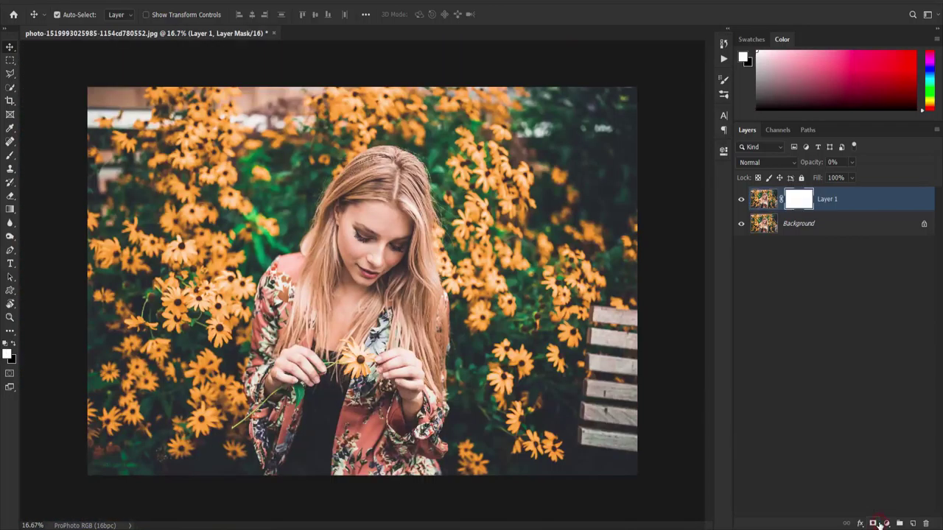
{"action": "key", "text": "ctrl+i"}
{"action": "key", "text": "b"}
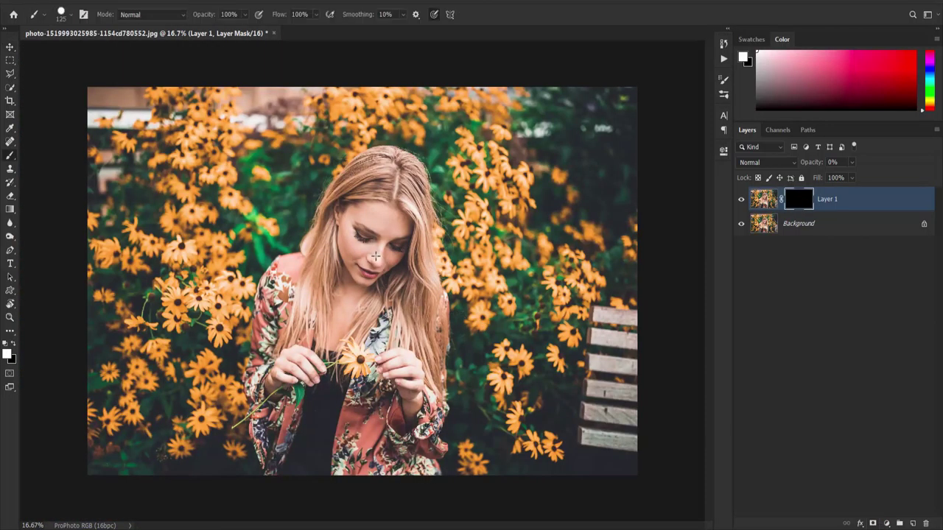
- Paint white with a 209 px brush over the forehead, face, neck, lips and both hands
{"action": "left_click_drag", "start_coordinate": [384, 263], "coordinate": [382, 257]}
{"action": "left_click", "coordinate": [377, 225]}
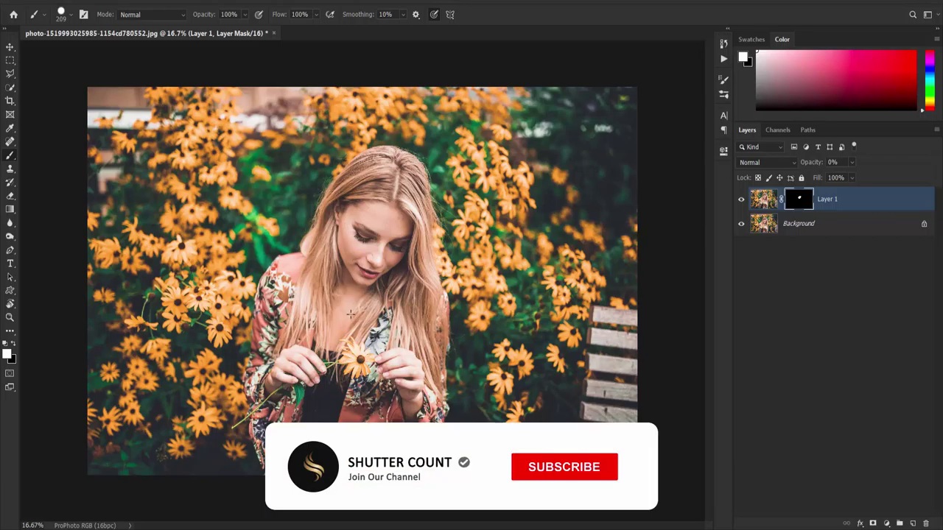
{"action": "left_click_drag", "start_coordinate": [351, 313], "coordinate": [339, 335]}
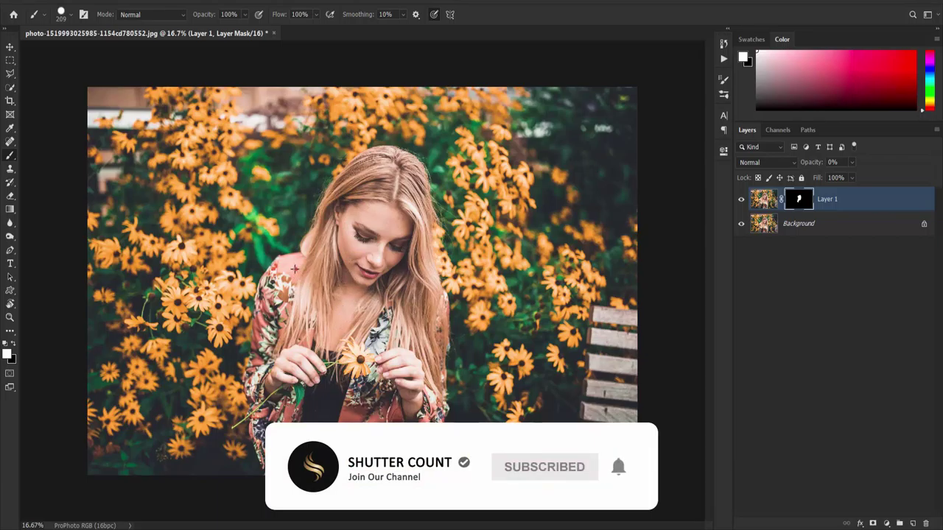
{"action": "left_click_drag", "start_coordinate": [310, 380], "coordinate": [305, 362]}
{"action": "left_click_drag", "start_coordinate": [410, 372], "coordinate": [398, 368]}
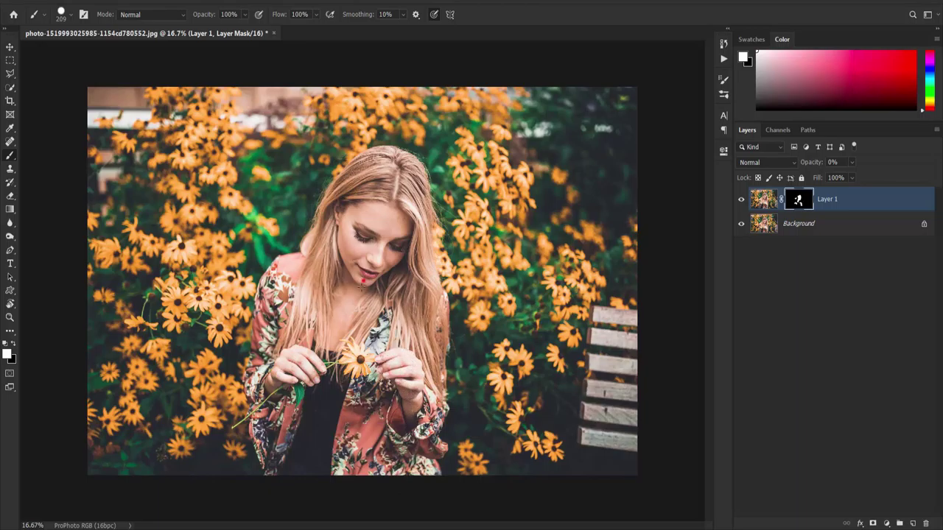
{"action": "left_click_drag", "start_coordinate": [361, 283], "coordinate": [366, 277]}
- Set Layer 1's opacity to 50%
{"action": "left_click", "coordinate": [837, 163]}
{"action": "type", "text": "5"}
{"action": "key", "text": "Return"}
- Add a Selective Color adjustment layer with Yellows Magenta raised to +7
{"action": "left_click", "coordinate": [886, 523]}
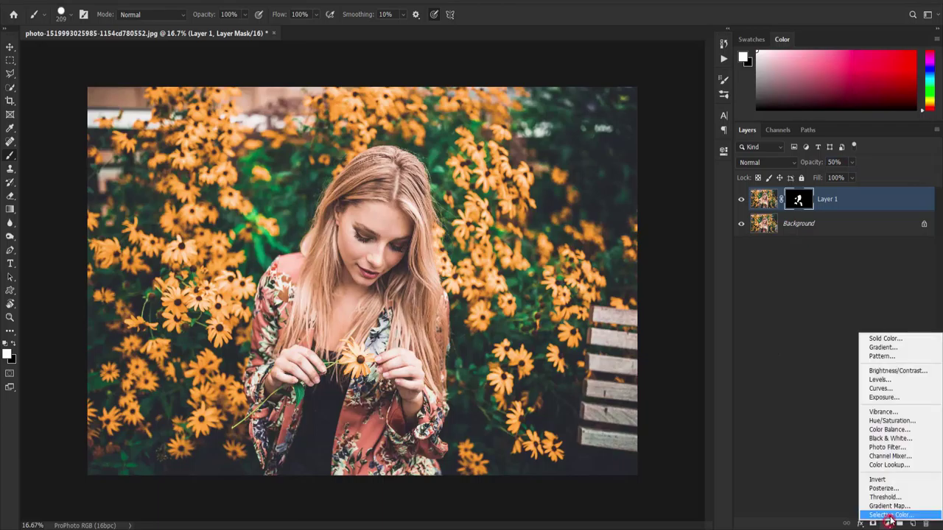
{"action": "left_click", "coordinate": [634, 192]}
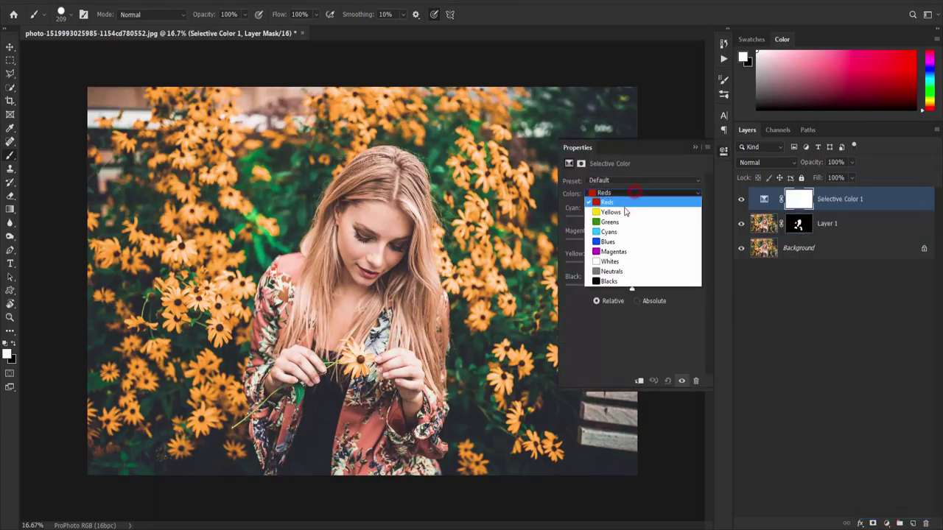
{"action": "left_click", "coordinate": [623, 210]}
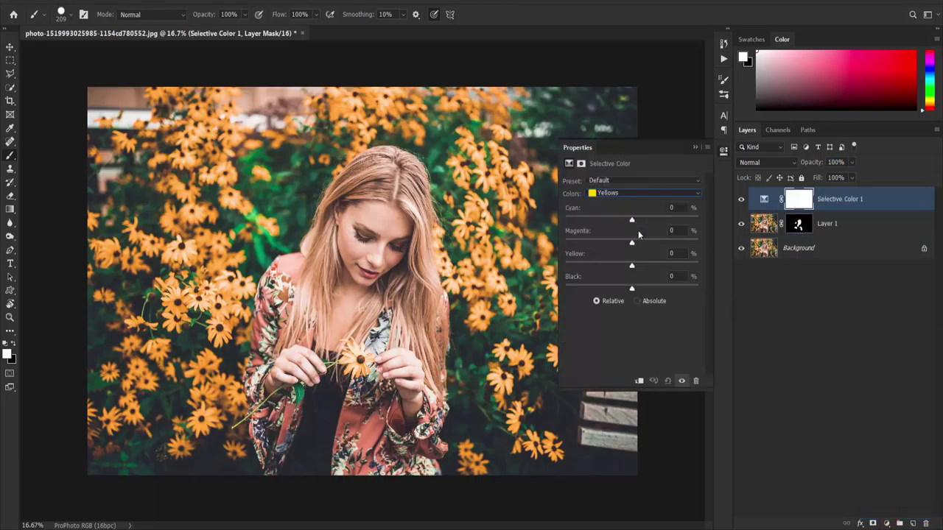
{"action": "left_click_drag", "start_coordinate": [632, 243], "coordinate": [636, 244]}
- Set Greens to Cyan −16, Magenta +1, Yellow −100, then stamp visible layers into Layer 2
{"action": "left_click", "coordinate": [630, 192]}
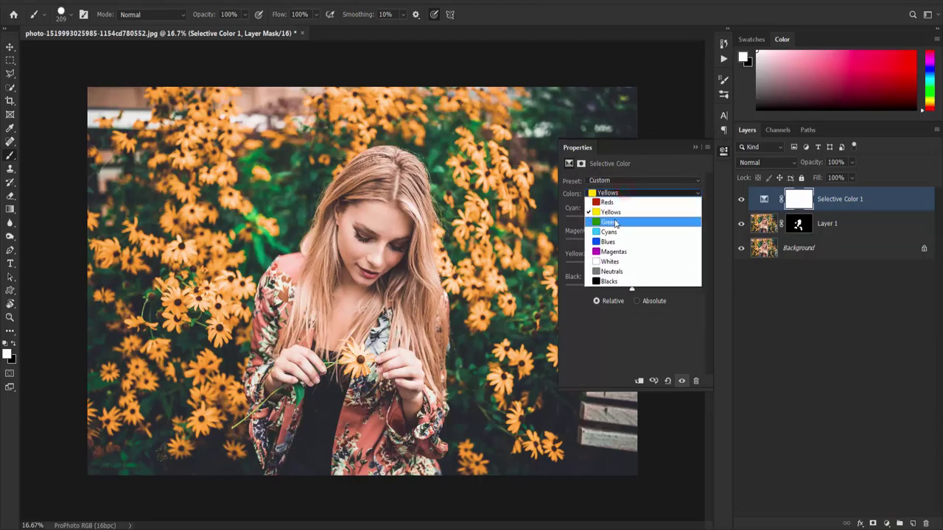
{"action": "left_click", "coordinate": [616, 223]}
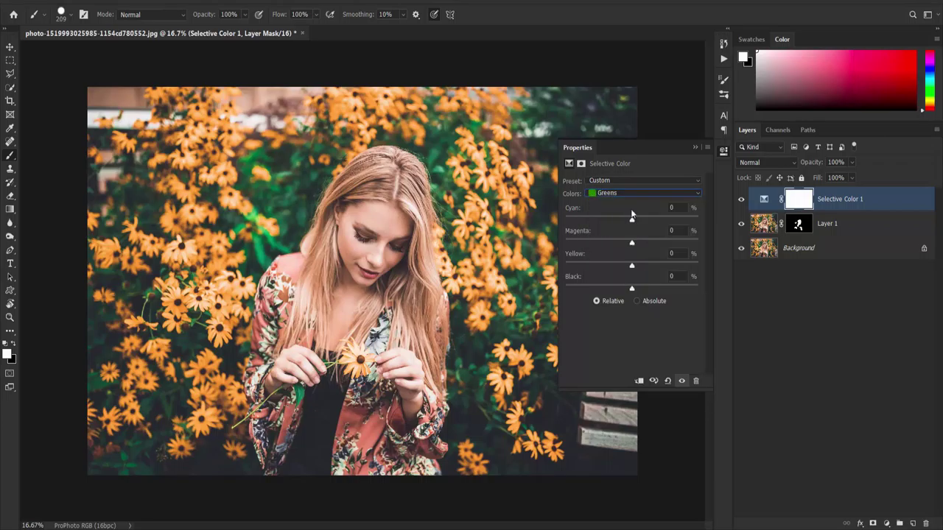
{"action": "left_click_drag", "start_coordinate": [631, 221], "coordinate": [621, 221]}
{"action": "left_click_drag", "start_coordinate": [631, 244], "coordinate": [632, 244]}
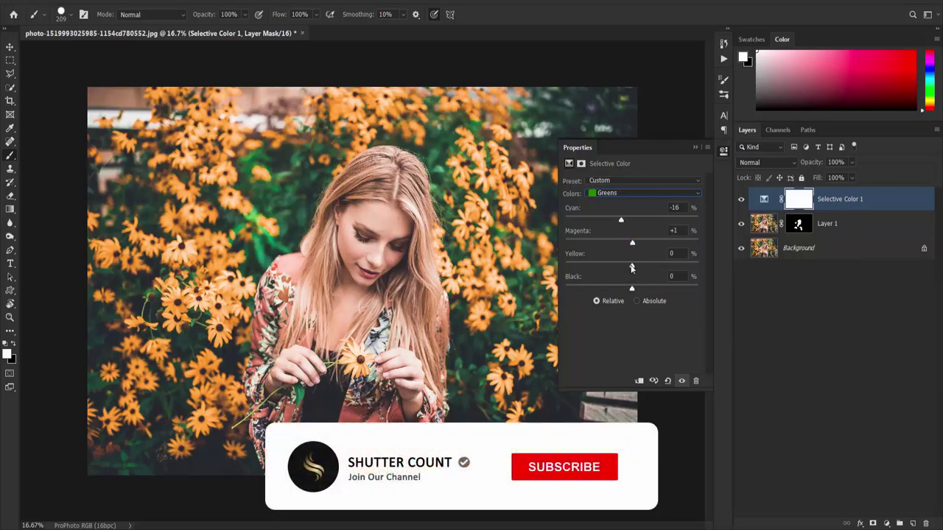
{"action": "left_click_drag", "start_coordinate": [631, 266], "coordinate": [565, 266]}
{"action": "left_click", "coordinate": [694, 147]}
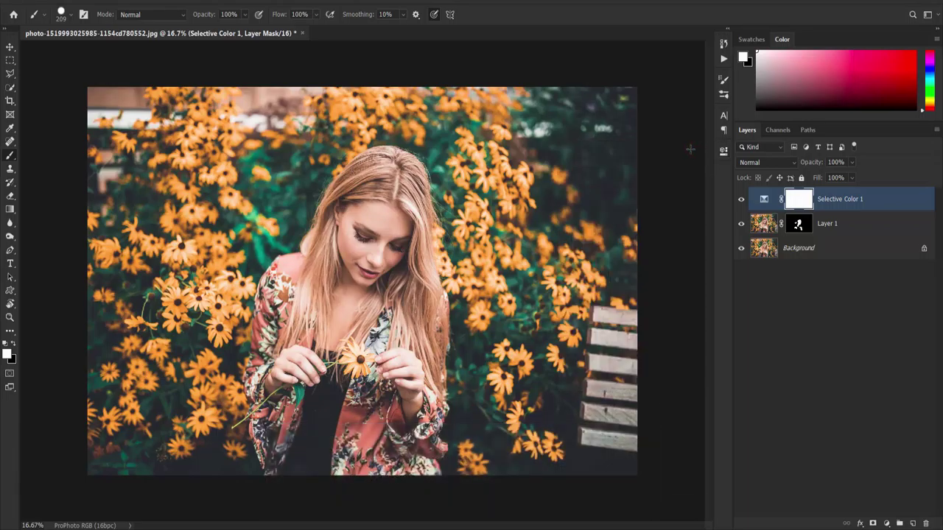
{"action": "key", "text": "ctrl+shift+alt+e"}
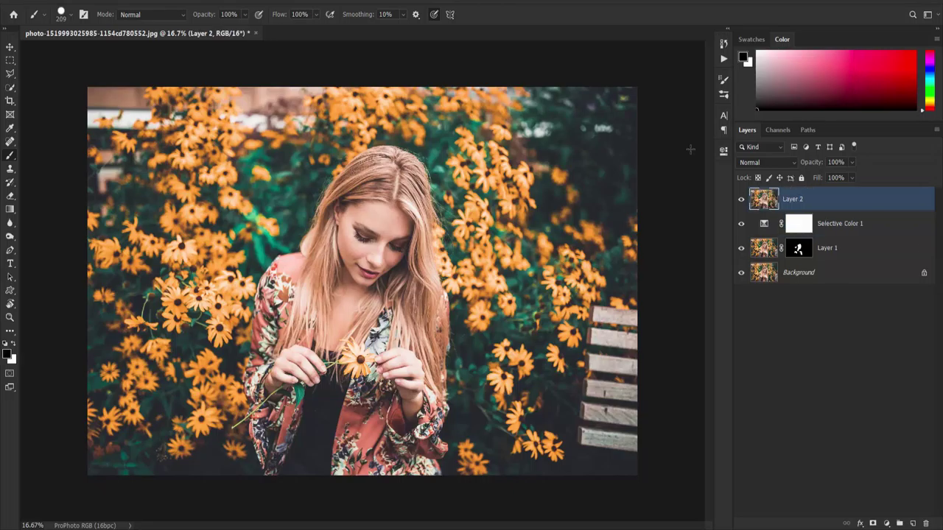